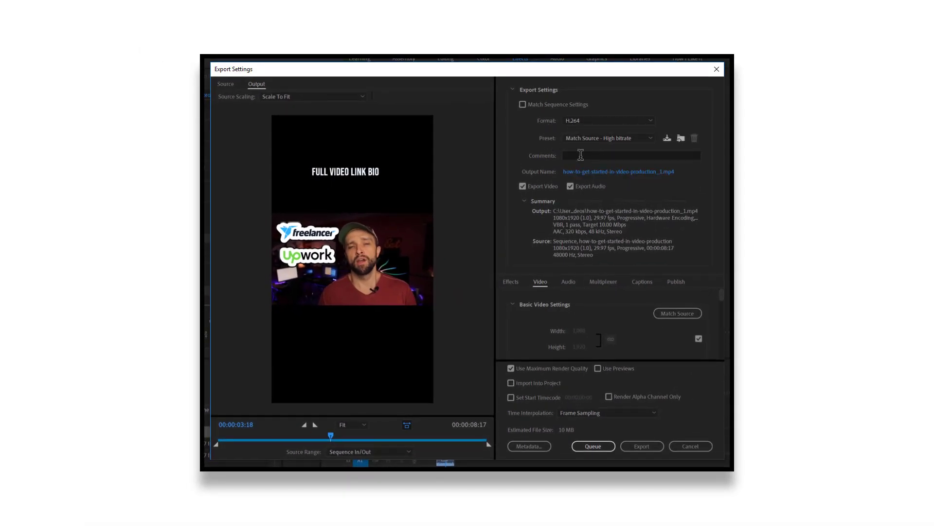
Step: Turn on Render at Maximum Depth in the Video tab of Export Settings
{"action": "scroll", "coordinate": [627, 304], "scroll_direction": "down", "scroll_amount": 3}
{"action": "left_click", "coordinate": [536, 317]}
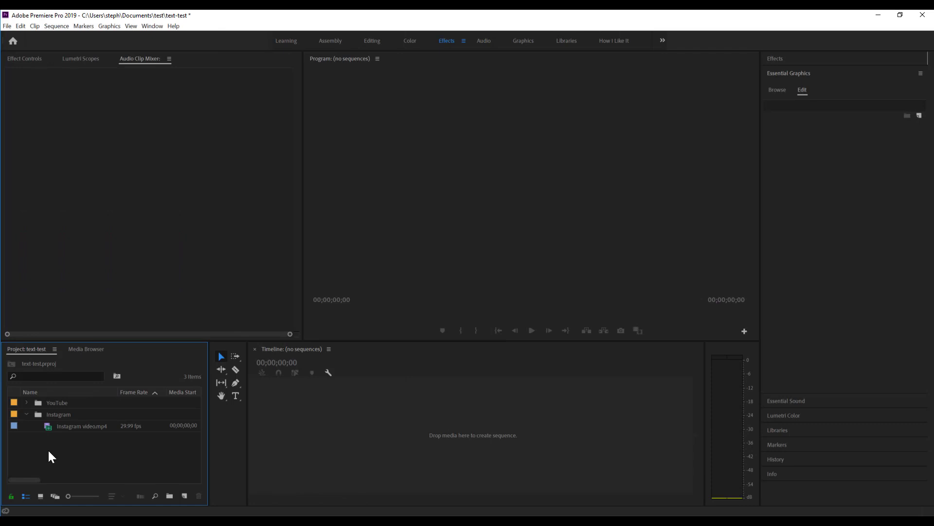
Step: Preview Instagram video.mp4 and build a new sequence from it with New Sequence From Clip
{"action": "double_click", "coordinate": [73, 424]}
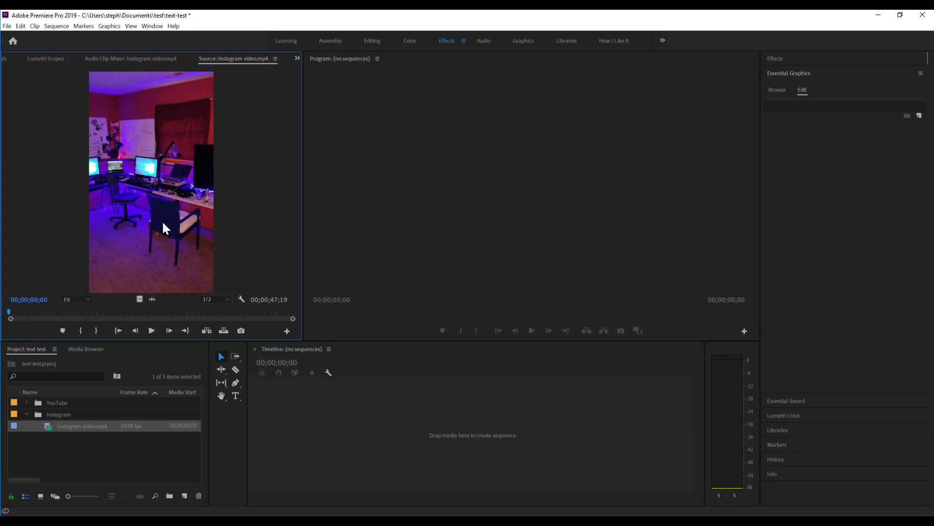
{"action": "right_click", "coordinate": [80, 429]}
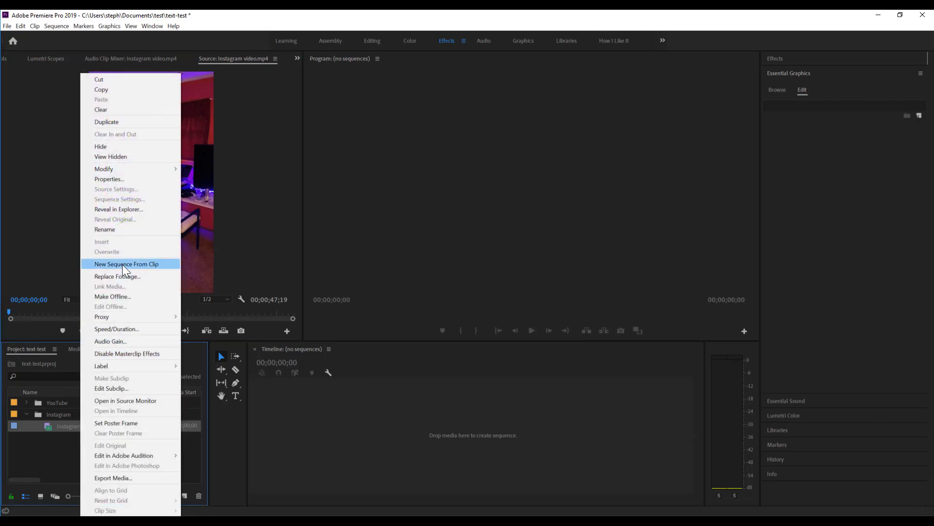
{"action": "left_click", "coordinate": [122, 264]}
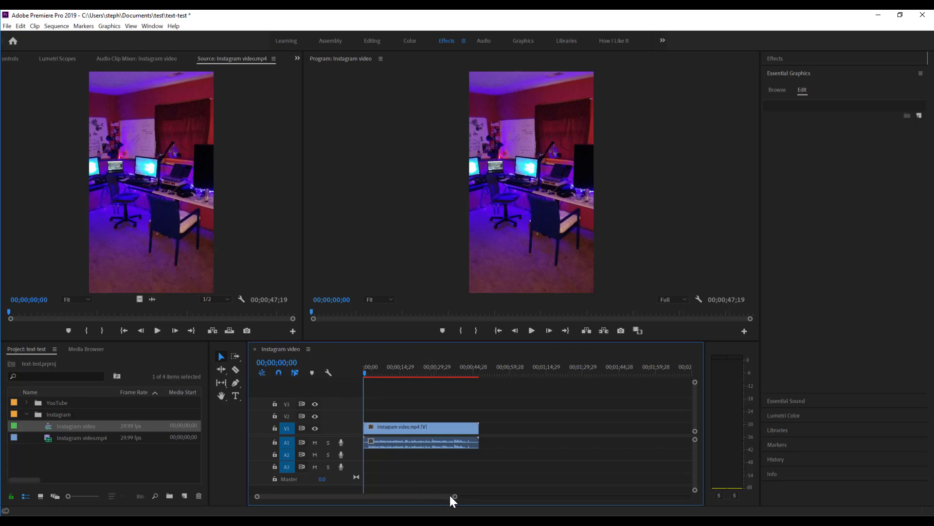
Step: Trim the first two seconds off the clip and close the gap at the sequence start
{"action": "left_click_drag", "start_coordinate": [453, 501], "coordinate": [407, 501]}
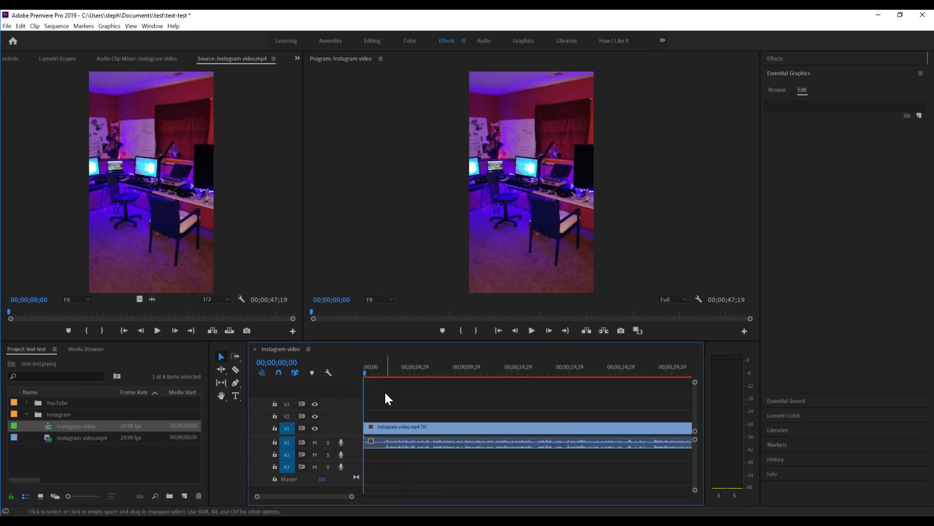
{"action": "left_click", "coordinate": [389, 372]}
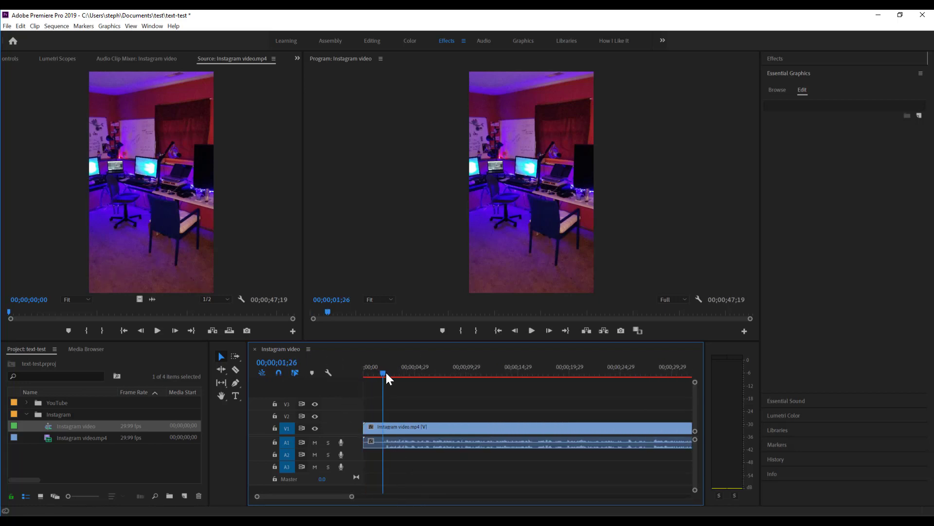
{"action": "left_click", "coordinate": [379, 433]}
{"action": "mouse_move", "coordinate": [365, 428]}
{"action": "left_mouse_down"}
{"action": "mouse_move", "coordinate": [389, 426]}
{"action": "mouse_move", "coordinate": [371, 438]}
{"action": "left_mouse_up"}
{"action": "key", "text": "End"}
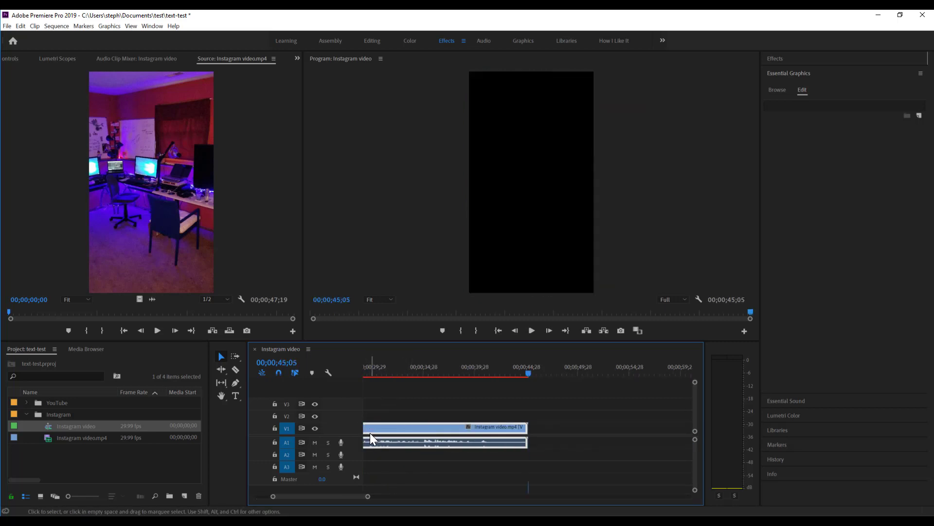
Step: Trim the clip's end back to 00;00;41;13 and return to the sequence start
{"action": "left_click", "coordinate": [490, 373]}
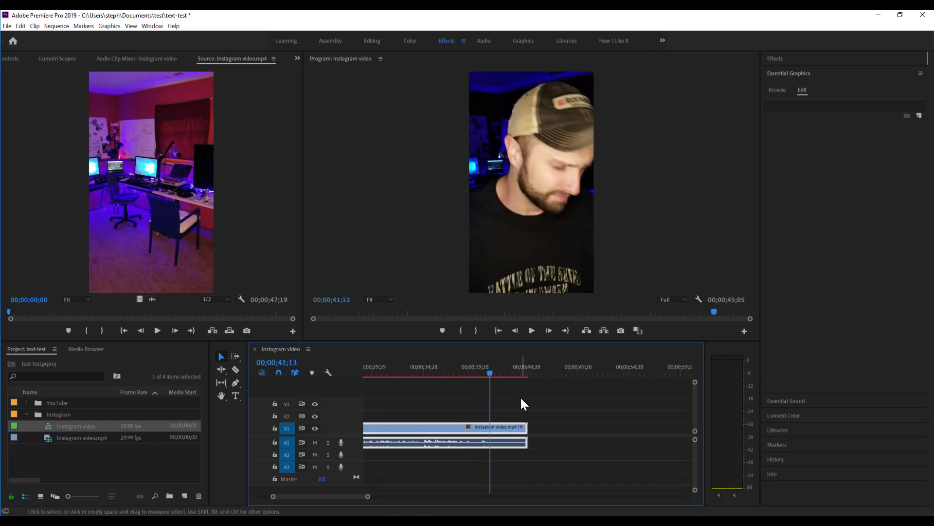
{"action": "left_click_drag", "start_coordinate": [526, 428], "coordinate": [485, 432]}
{"action": "key", "text": "Home"}
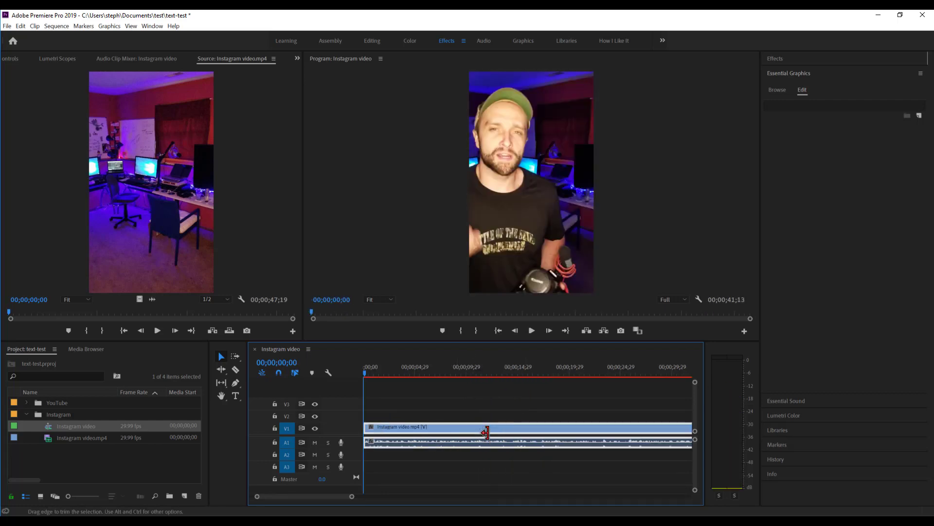
Step: Place the Bold Title template on V2 and retype its text as 'FULL VIDEO LINK IN BIO'
{"action": "left_click", "coordinate": [778, 90]}
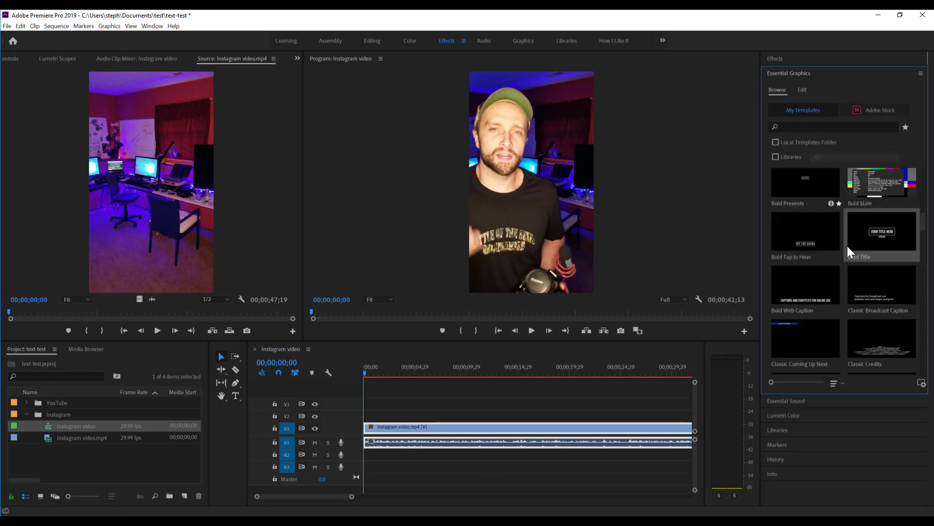
{"action": "left_click_drag", "start_coordinate": [849, 251], "coordinate": [387, 414]}
{"action": "left_click", "coordinate": [388, 370]}
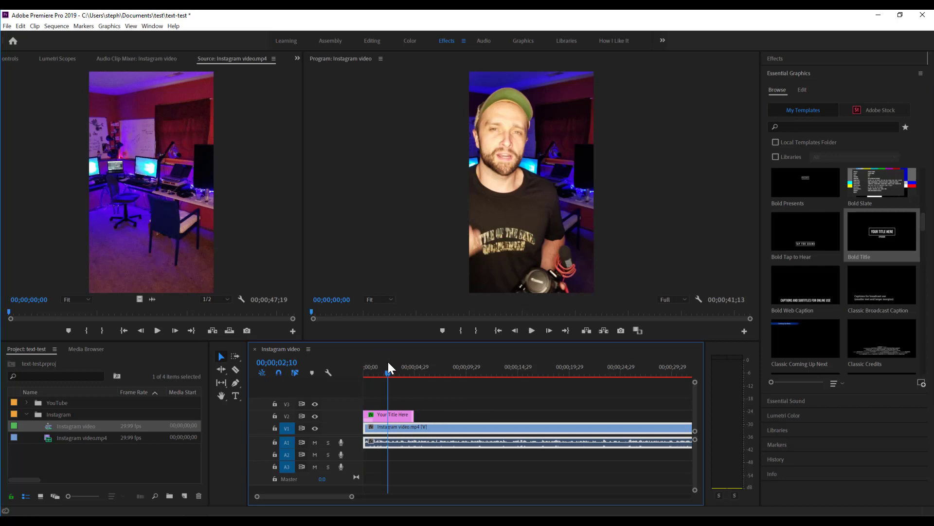
{"action": "left_click", "coordinate": [392, 413]}
{"action": "left_click", "coordinate": [803, 92]}
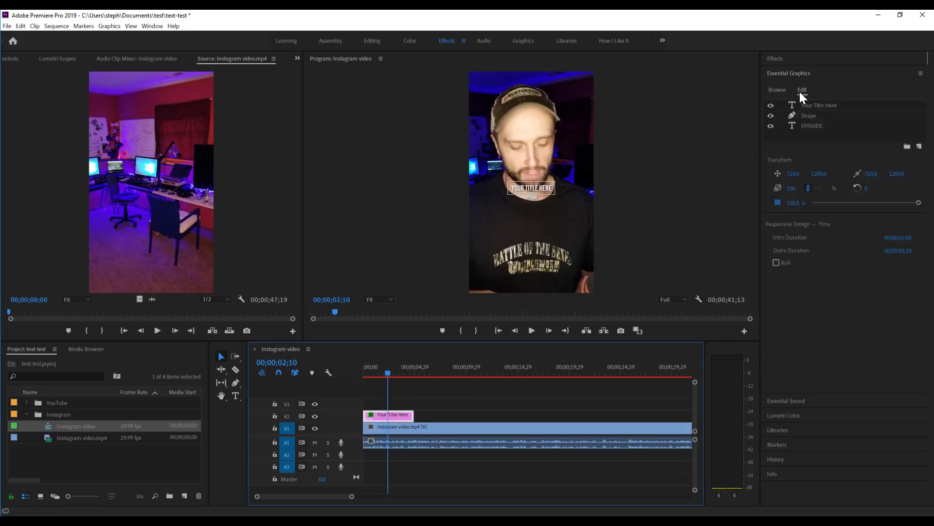
{"action": "double_click", "coordinate": [538, 188]}
{"action": "type", "text": "FULL VI"}
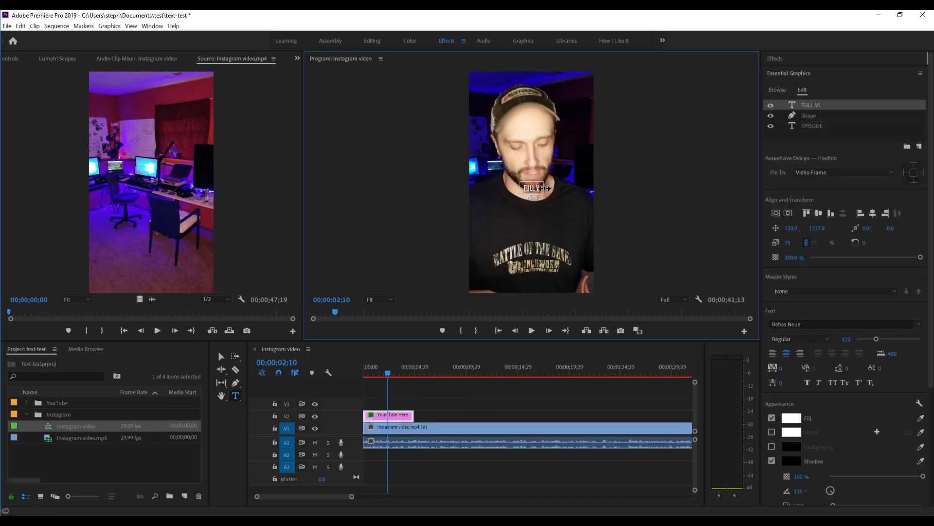
{"action": "type", "text": "DEO LINK IN BIO"}
Step: Delete the title's EPISODE layer and move the title down to Position Y 1657
{"action": "left_click", "coordinate": [812, 125]}
{"action": "key", "text": "Delete"}
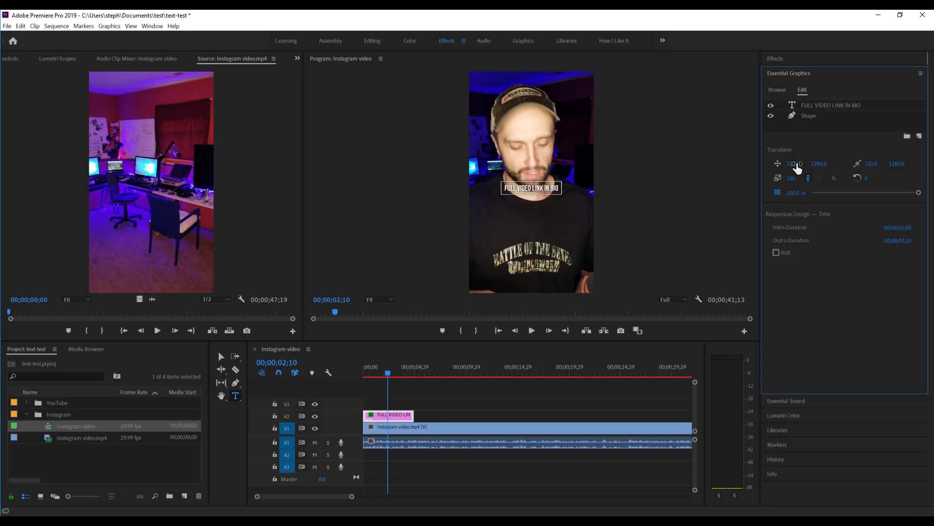
{"action": "left_click_drag", "start_coordinate": [819, 164], "coordinate": [856, 164]}
{"action": "left_click_drag", "start_coordinate": [381, 370], "coordinate": [343, 372]}
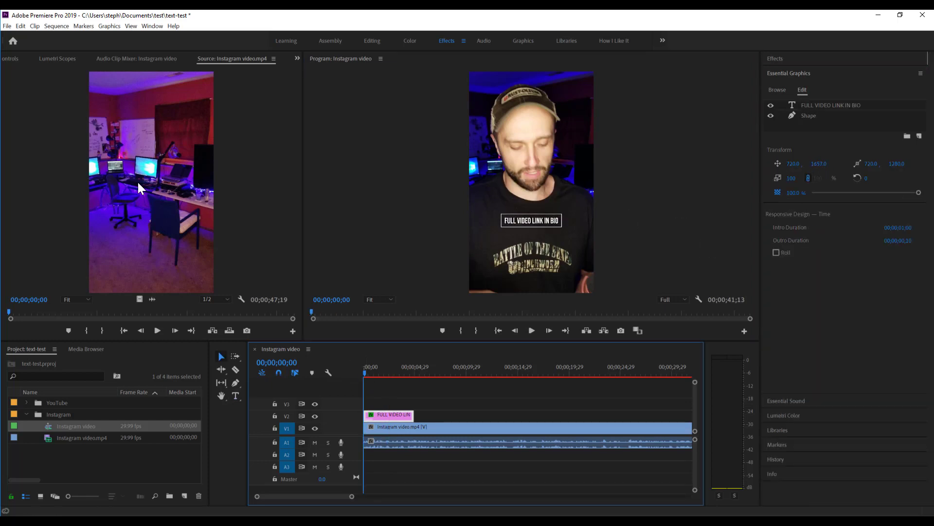
Step: Export the sequence as a 1440x2560 H.264 file with Render at Maximum Depth enabled
{"action": "left_click", "coordinate": [9, 27]}
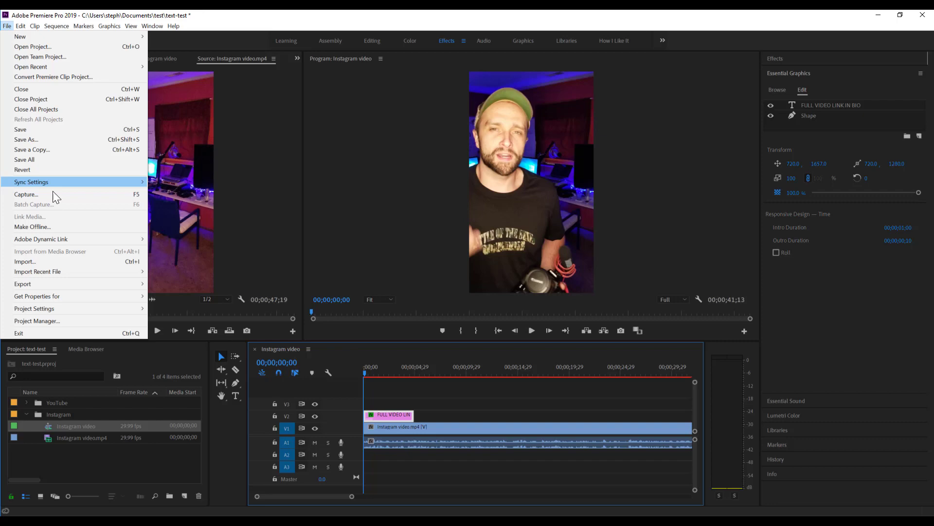
{"action": "mouse_move", "coordinate": [128, 284]}
{"action": "left_click", "coordinate": [160, 283]}
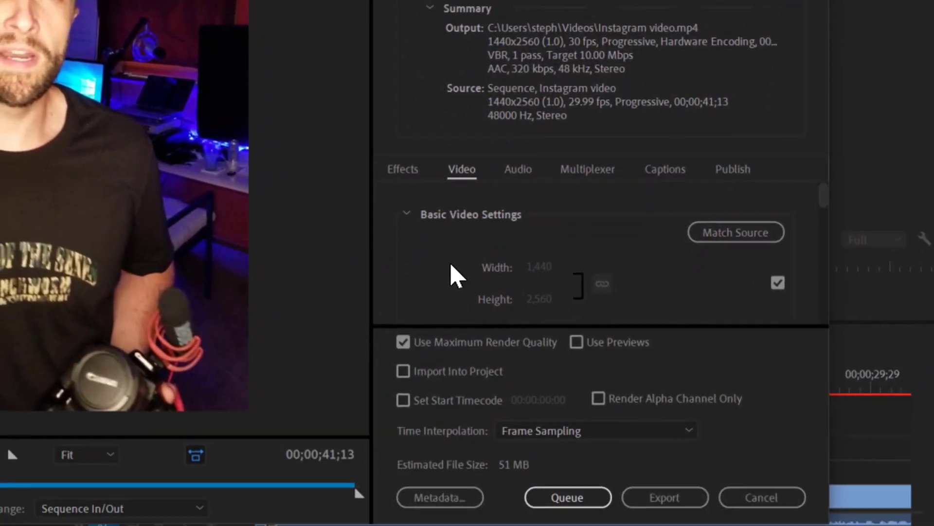
{"action": "scroll", "coordinate": [429, 496], "scroll_direction": "down", "scroll_amount": 3}
{"action": "left_click", "coordinate": [416, 252]}
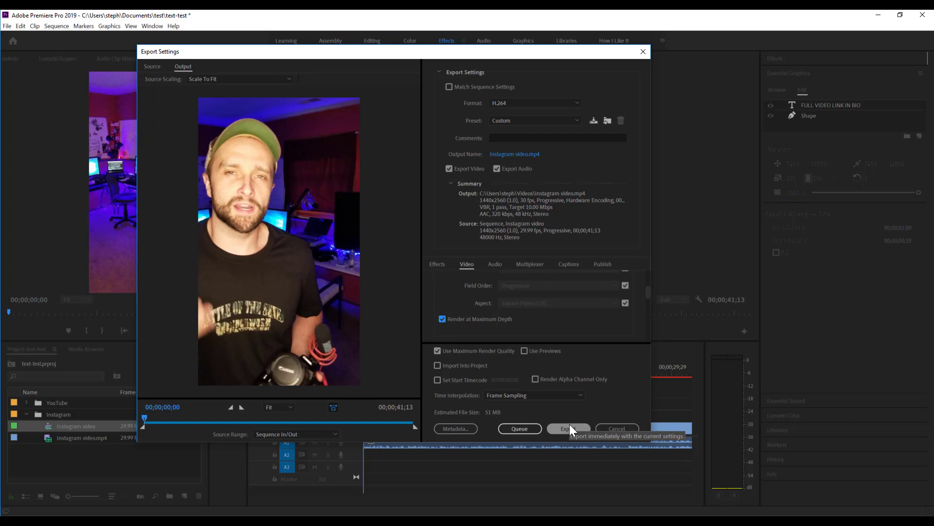
{"action": "left_click", "coordinate": [612, 427]}
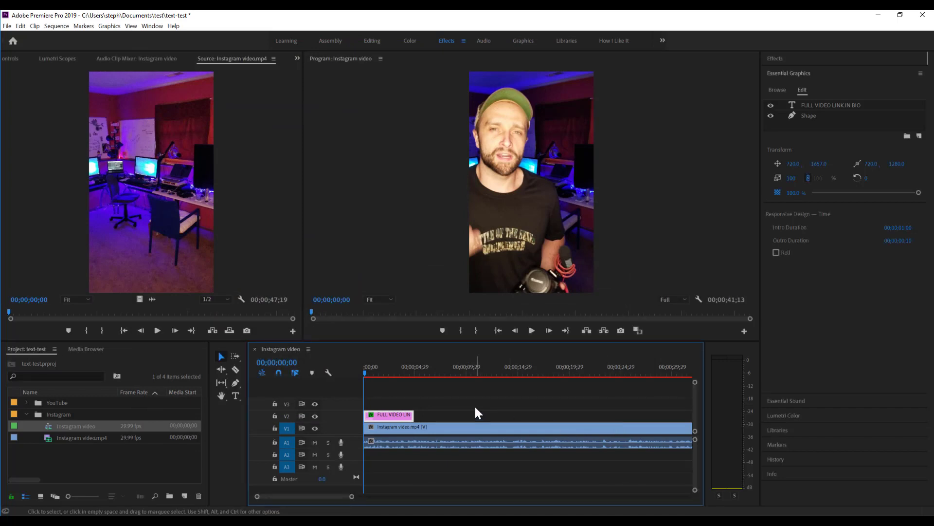
Step: Expand the YouTube folder and open the how-to-get-started-in-video-production clip for preview
{"action": "left_click", "coordinate": [142, 450]}
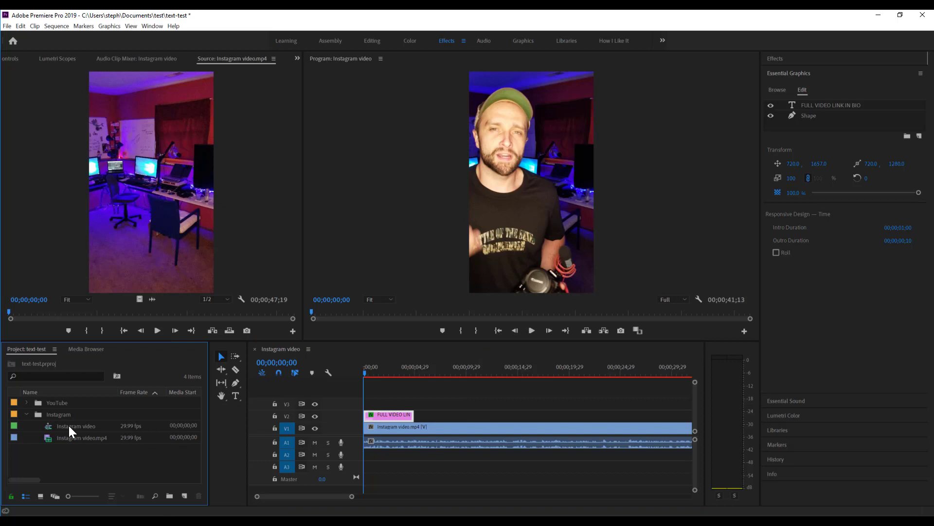
{"action": "left_click", "coordinate": [25, 402]}
{"action": "left_click", "coordinate": [55, 413]}
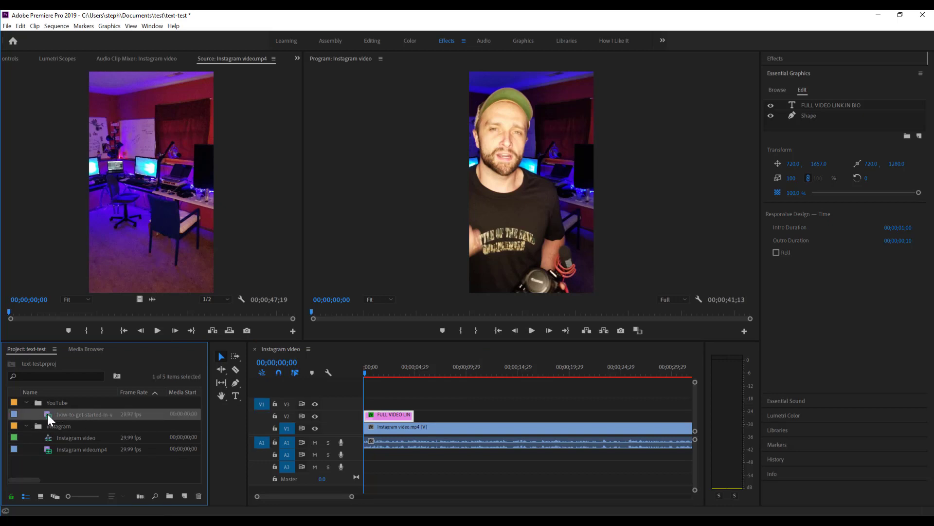
{"action": "right_click", "coordinate": [52, 414]}
{"action": "left_click", "coordinate": [51, 413]}
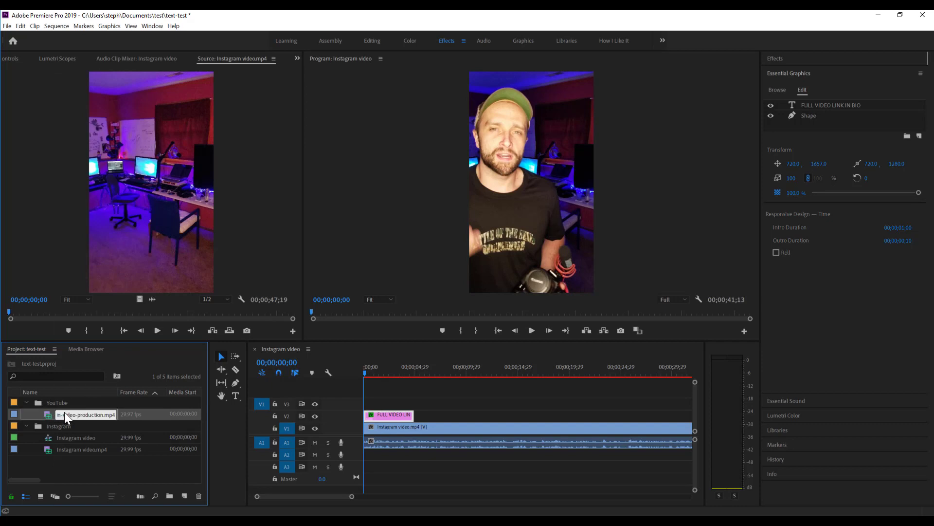
{"action": "double_click", "coordinate": [51, 412]}
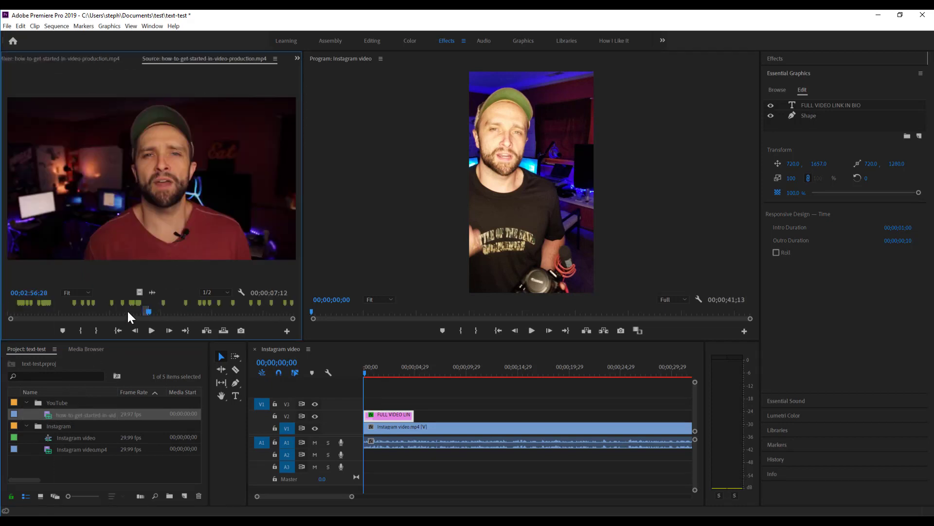
Step: Play the source clip from the freelancer and Upwork logos part, then bring up its context menu
{"action": "left_click_drag", "start_coordinate": [147, 312], "coordinate": [144, 314]}
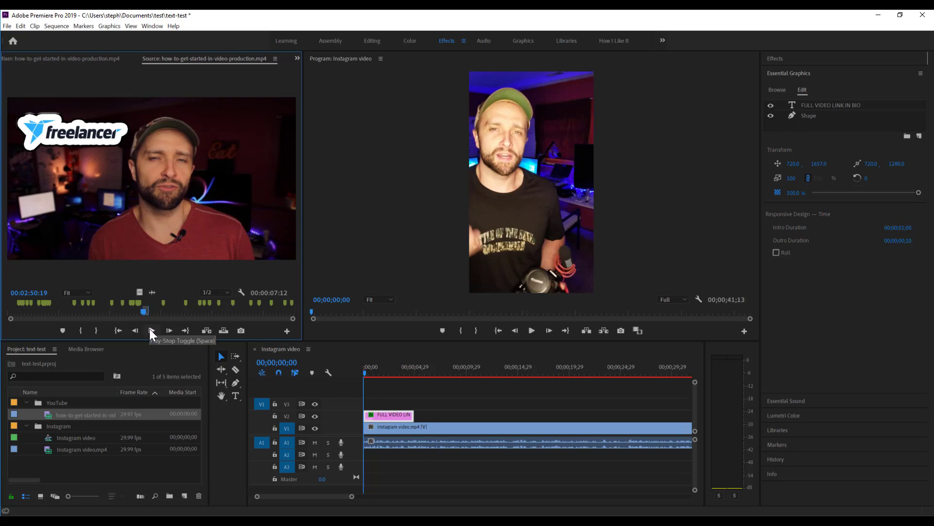
{"action": "left_click", "coordinate": [151, 330]}
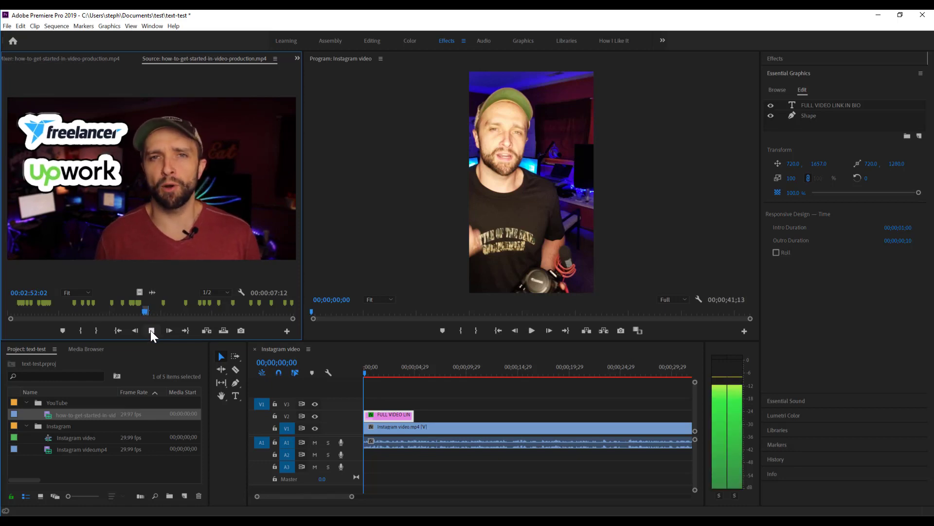
{"action": "left_click", "coordinate": [151, 330]}
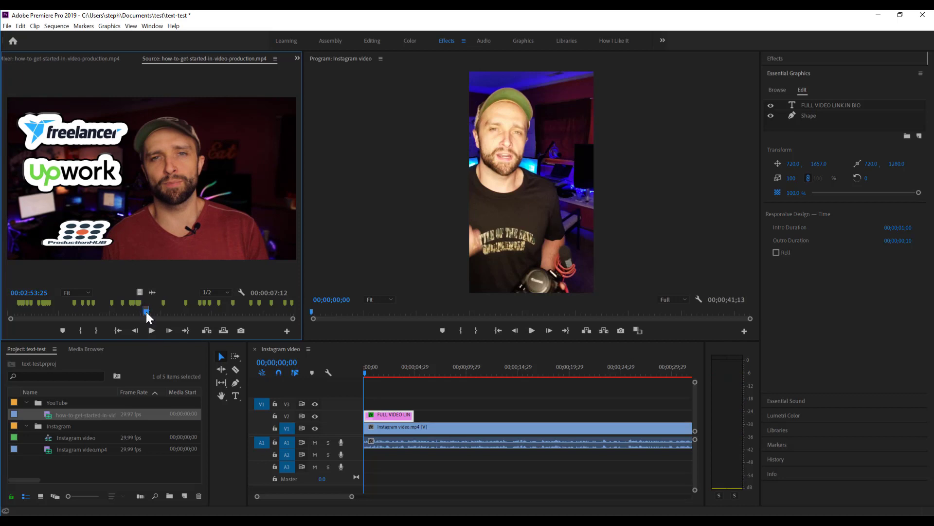
{"action": "right_click", "coordinate": [50, 414]}
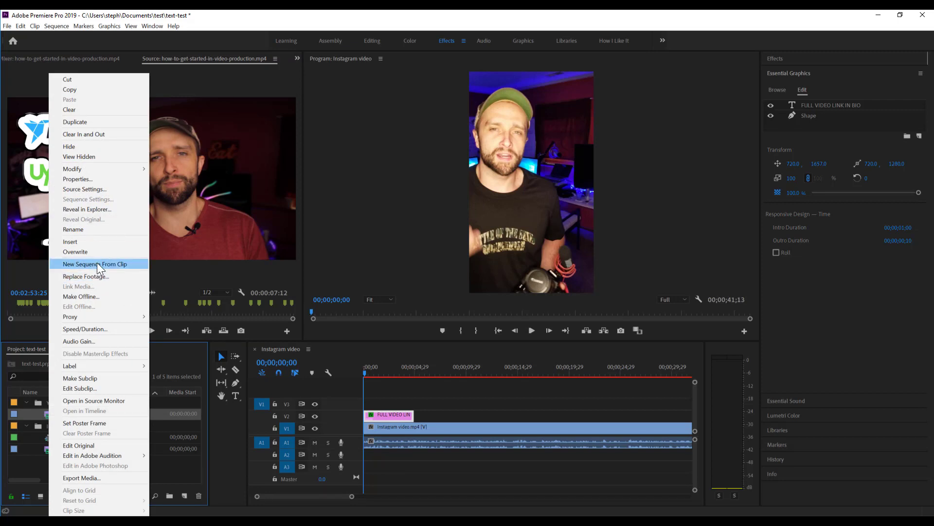
Step: Make a new sequence from the how-to-get-started-in-video-production clip
{"action": "key", "text": "Escape"}
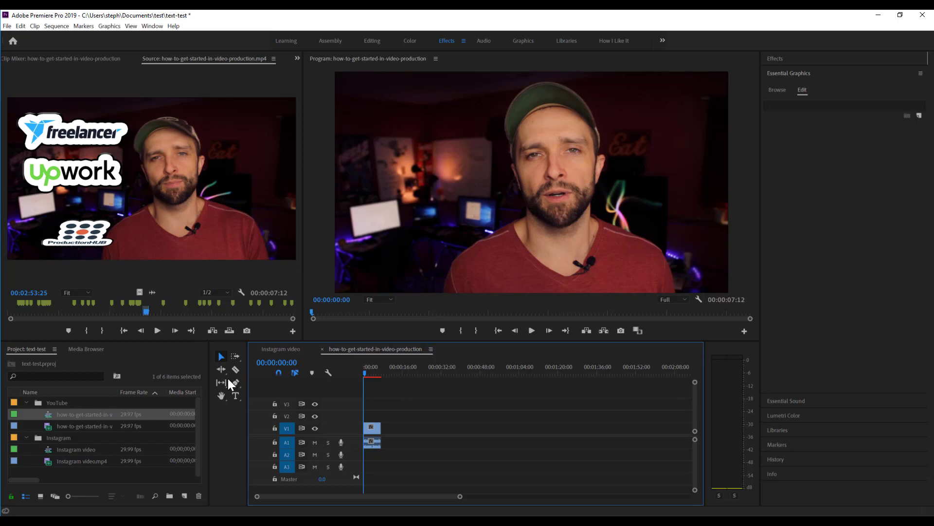
Step: Change the sequence's frame size to 1080 x 1920 in Sequence Settings, accepting deletion of previews
{"action": "right_click", "coordinate": [49, 414]}
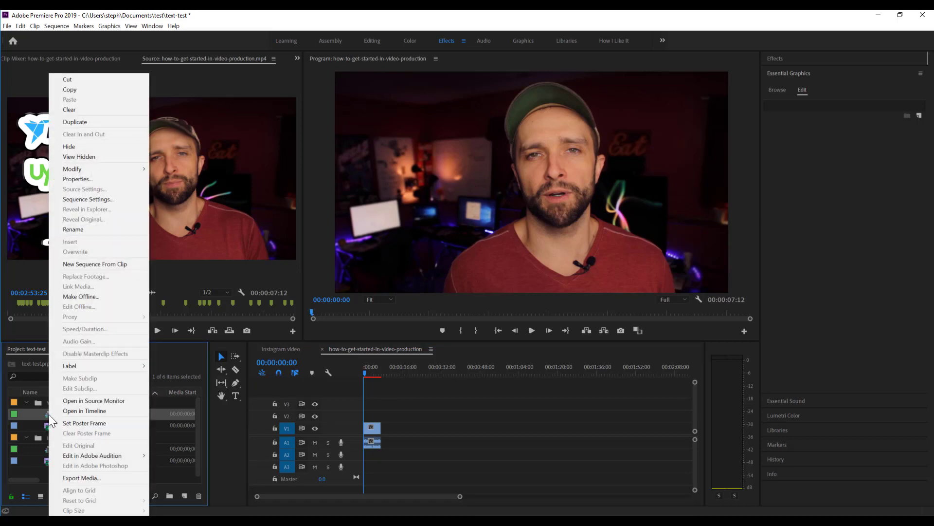
{"action": "left_click", "coordinate": [96, 200]}
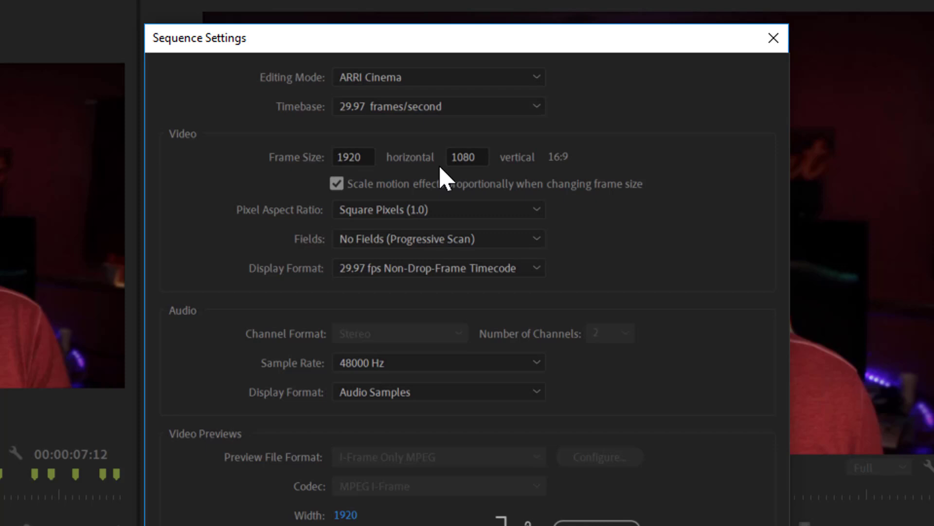
{"action": "double_click", "coordinate": [362, 156]}
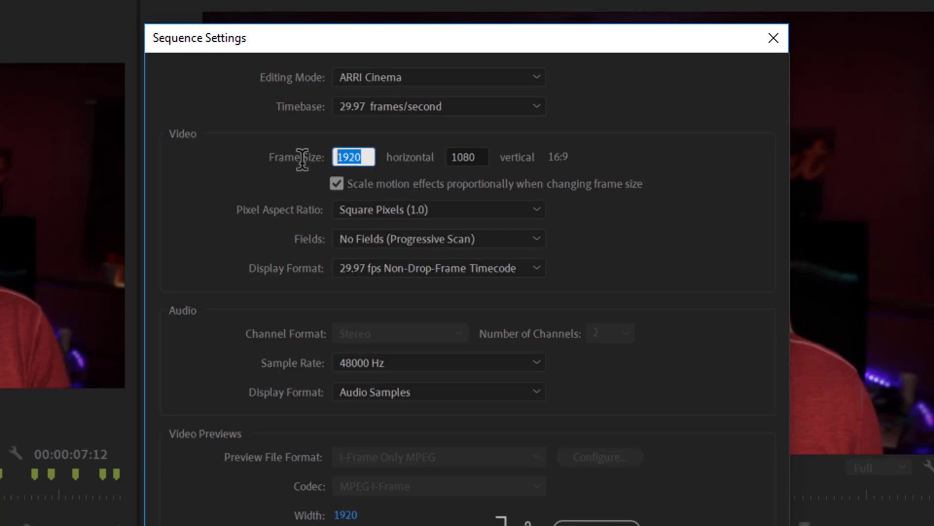
{"action": "type", "text": "1080"}
{"action": "key", "text": "Tab"}
{"action": "type", "text": "1920"}
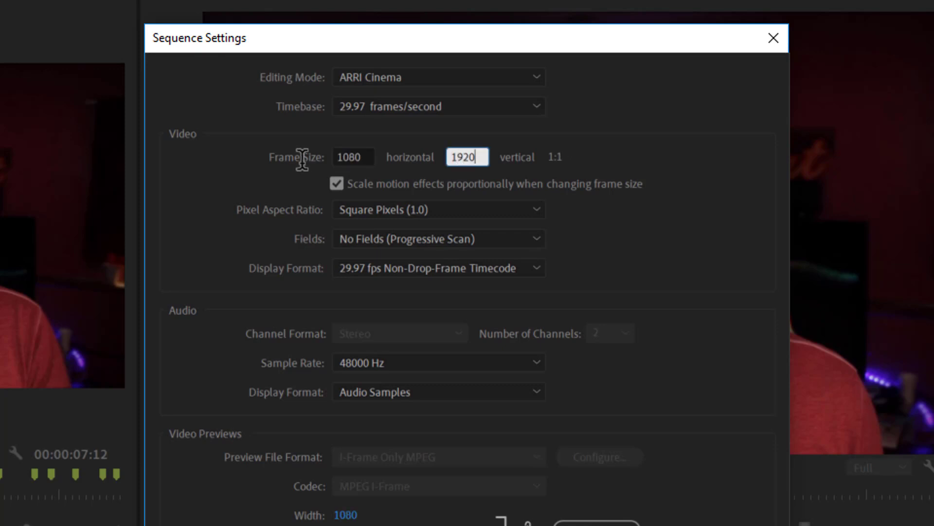
{"action": "key", "text": "Tab"}
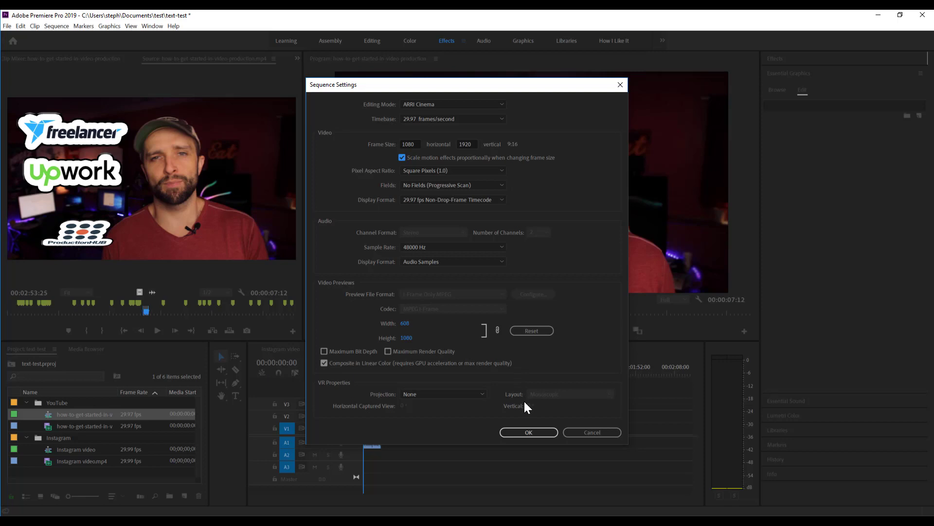
{"action": "left_click", "coordinate": [528, 431]}
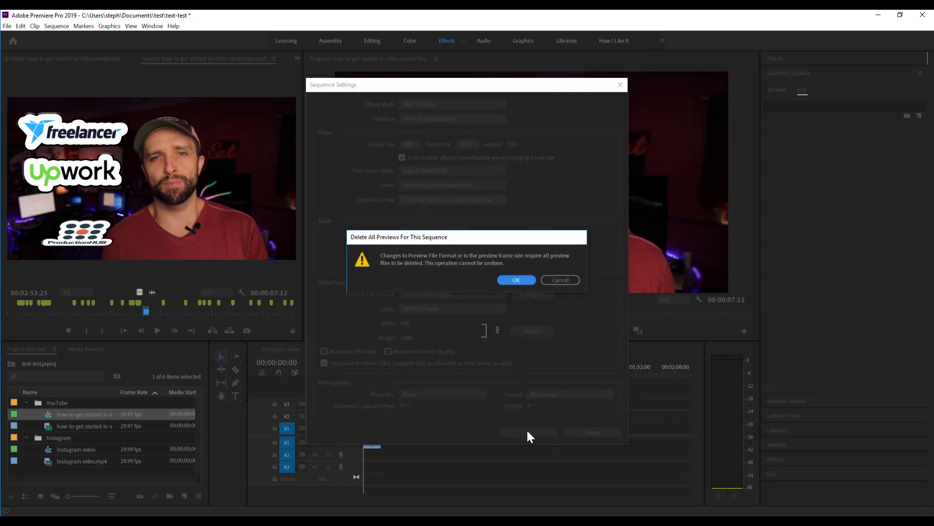
{"action": "left_click", "coordinate": [521, 282]}
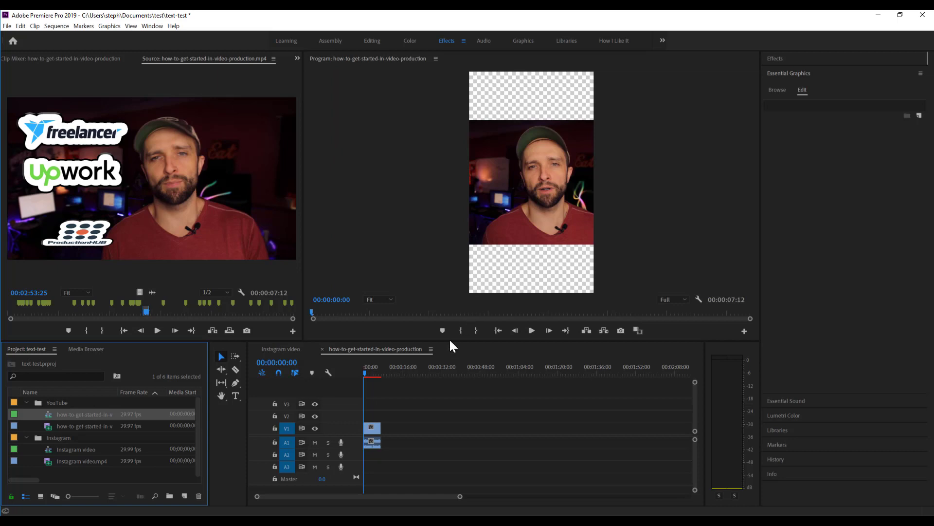
Step: Paste an unlinked, audio-free copy of the clip on V1 and raise the original clip to V2
{"action": "left_click", "coordinate": [375, 428]}
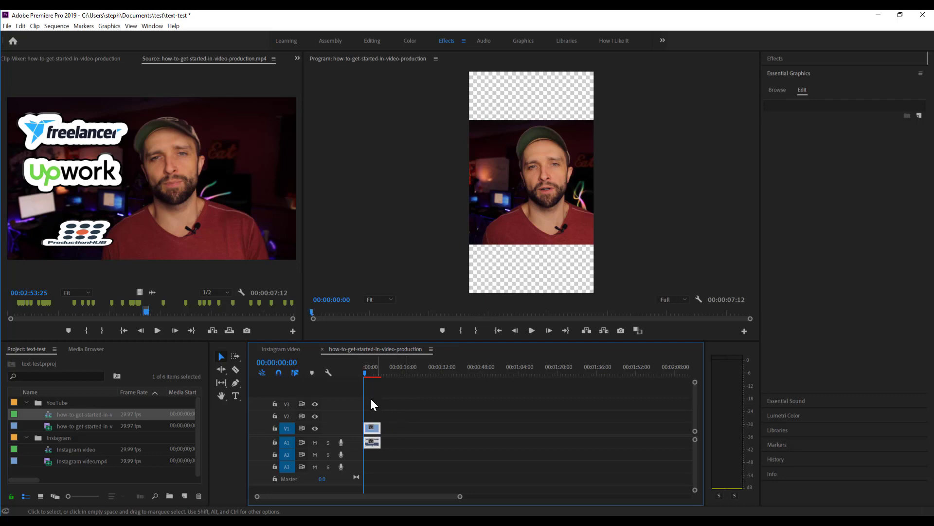
{"action": "left_click", "coordinate": [366, 372]}
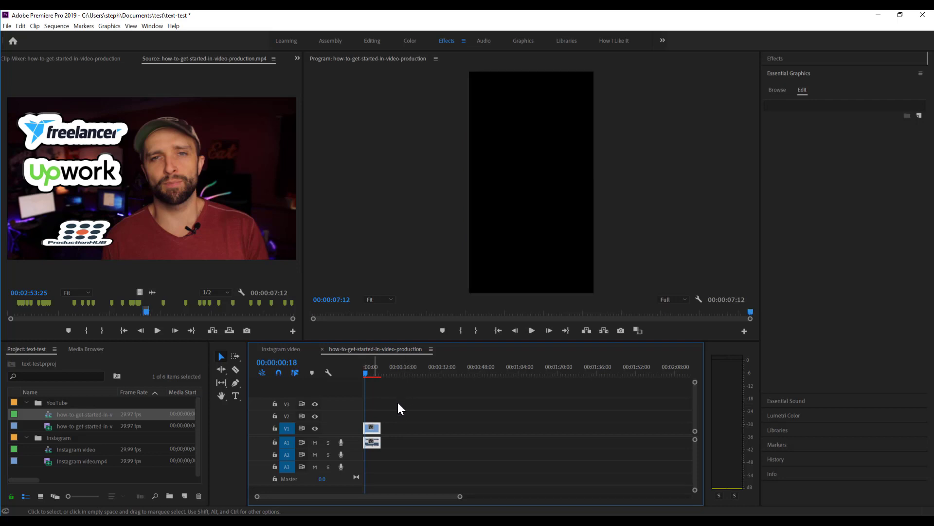
{"action": "key", "text": "ctrl+v"}
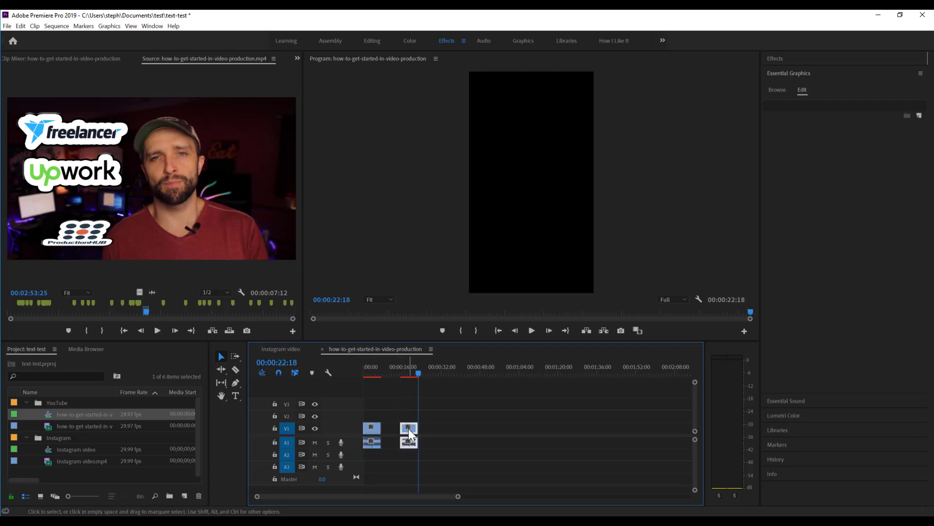
{"action": "right_click", "coordinate": [409, 430]}
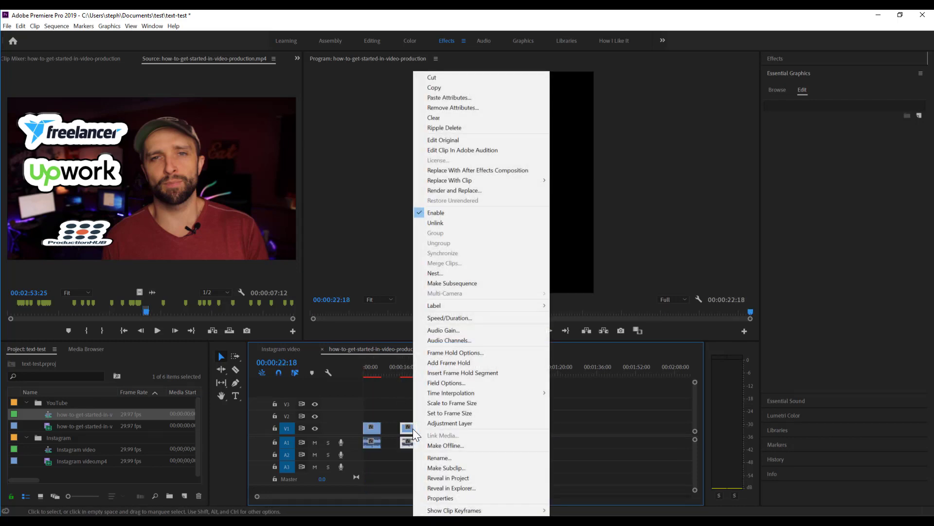
{"action": "left_click", "coordinate": [432, 223]}
{"action": "left_click", "coordinate": [413, 440]}
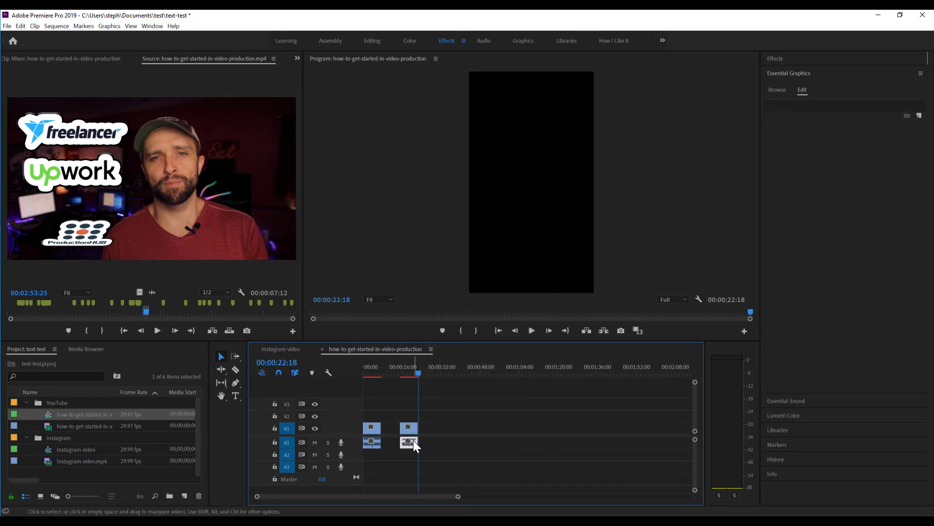
{"action": "key", "text": "Delete"}
{"action": "mouse_move", "coordinate": [373, 422]}
{"action": "left_mouse_down"}
{"action": "mouse_move", "coordinate": [373, 410]}
{"action": "mouse_move", "coordinate": [421, 432]}
{"action": "mouse_move", "coordinate": [374, 429]}
{"action": "left_mouse_up"}
Step: Search effects for 'black &' and apply Black & White to the video-only copy on V1
{"action": "left_click", "coordinate": [411, 431]}
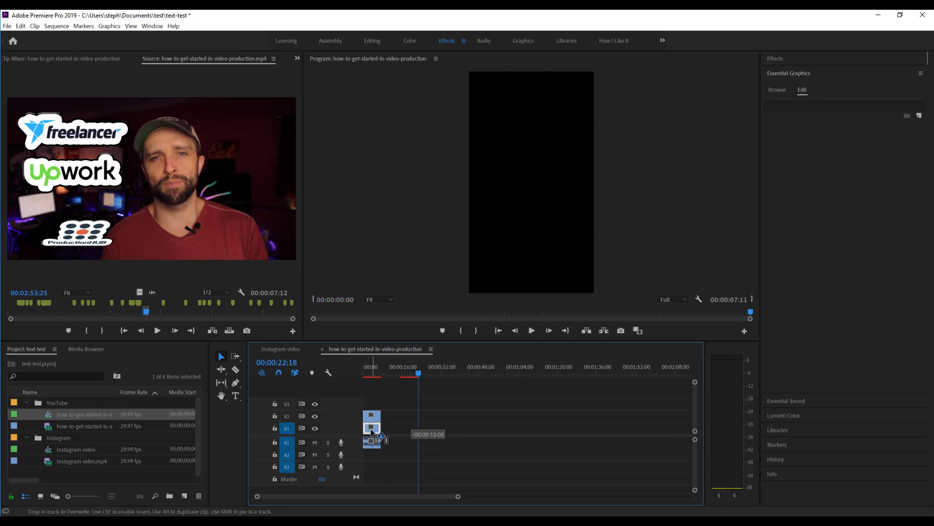
{"action": "left_click", "coordinate": [369, 374]}
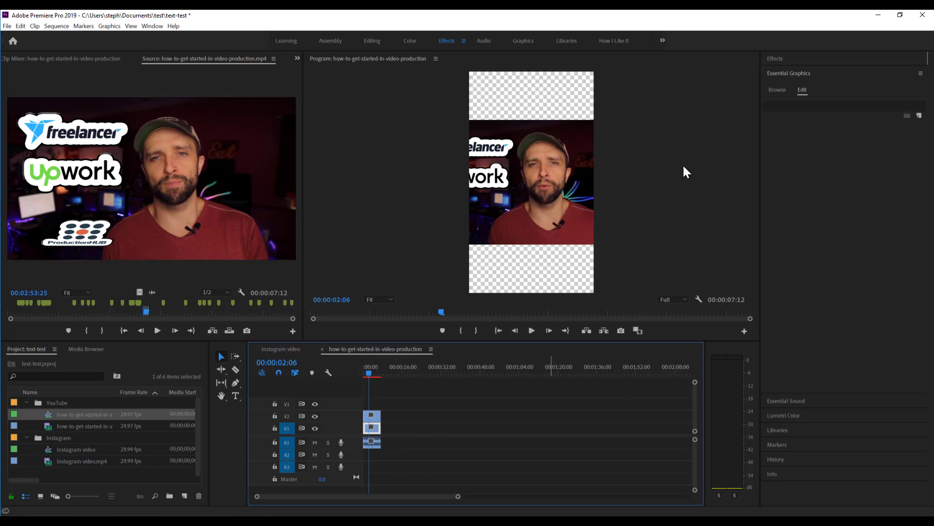
{"action": "left_click", "coordinate": [775, 59]}
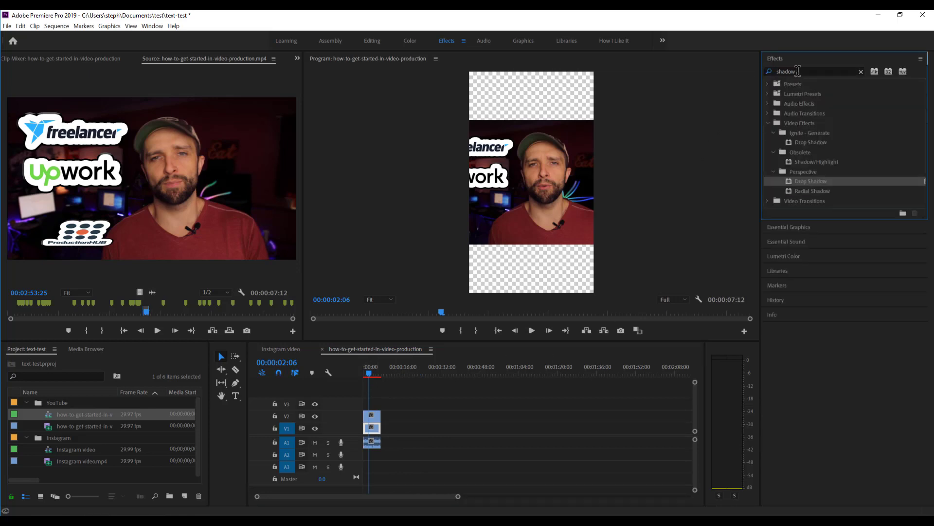
{"action": "double_click", "coordinate": [798, 71]}
{"action": "type", "text": "black &"}
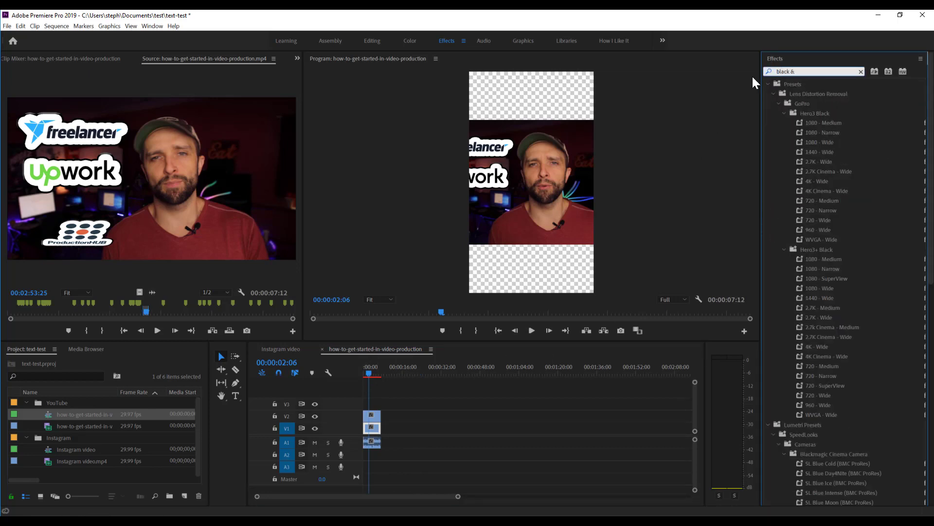
{"action": "left_click_drag", "start_coordinate": [806, 181], "coordinate": [372, 428]}
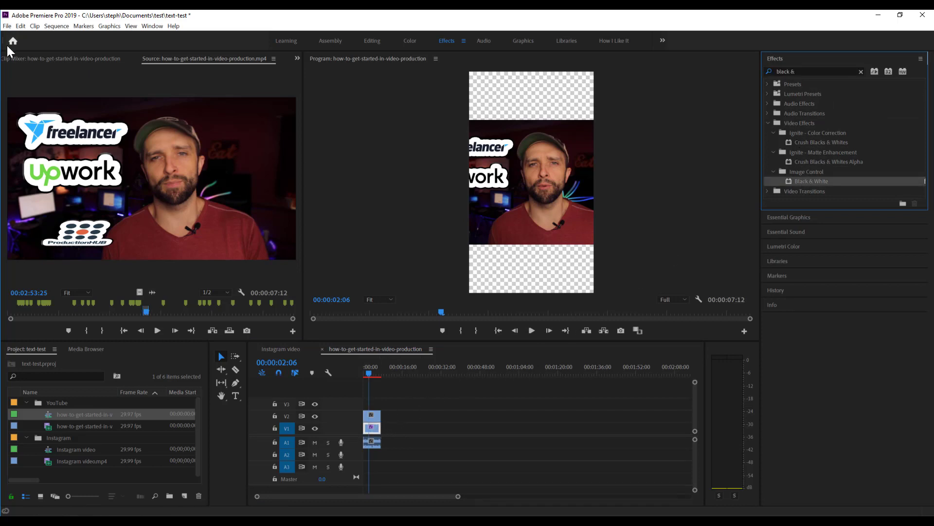
Step: Show Effect Controls and scale the black-and-white backdrop clip to 200%
{"action": "left_click", "coordinate": [152, 26]}
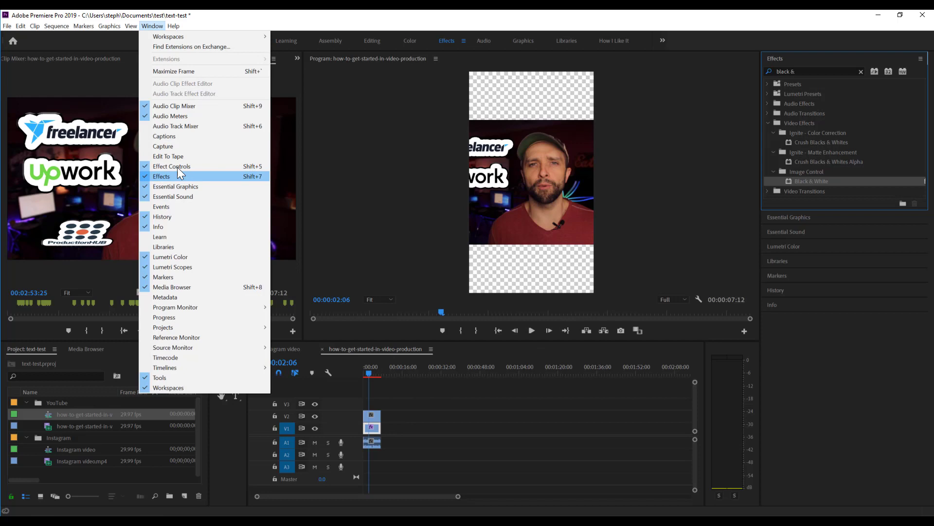
{"action": "left_click", "coordinate": [177, 167]}
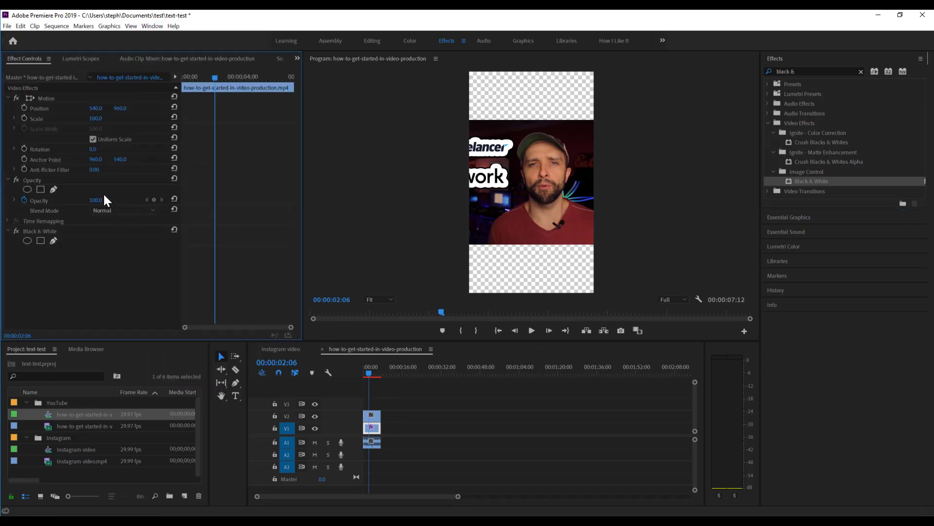
{"action": "left_click_drag", "start_coordinate": [96, 119], "coordinate": [99, 118]}
{"action": "left_click", "coordinate": [99, 118]}
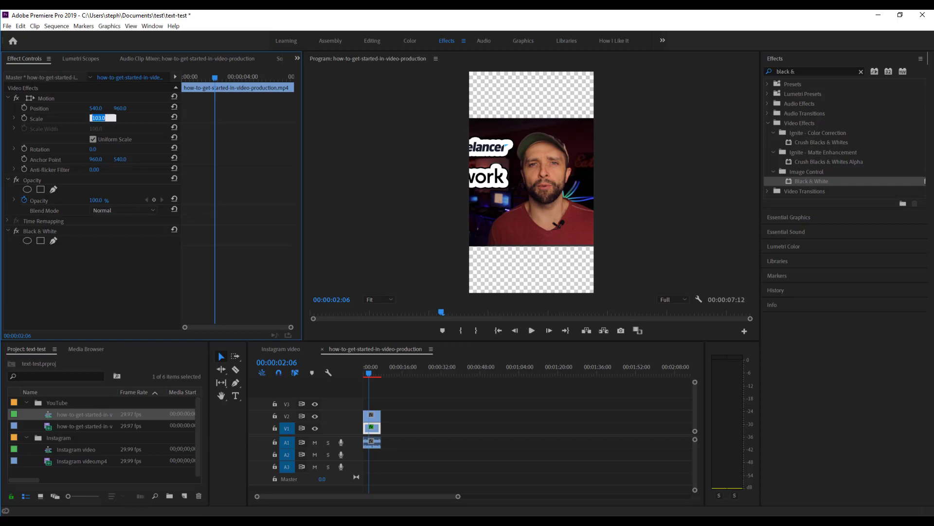
{"action": "type", "text": "200"}
{"action": "key", "text": "Return"}
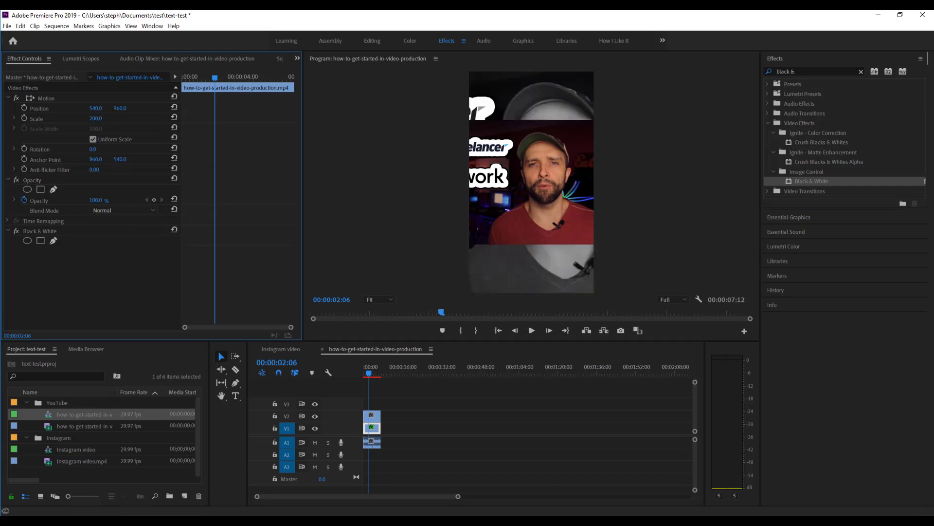
Step: Apply Gaussian Blur to the backdrop clip and set its Blurriness to 25
{"action": "left_click", "coordinate": [794, 72]}
{"action": "type", "text": "blur"}
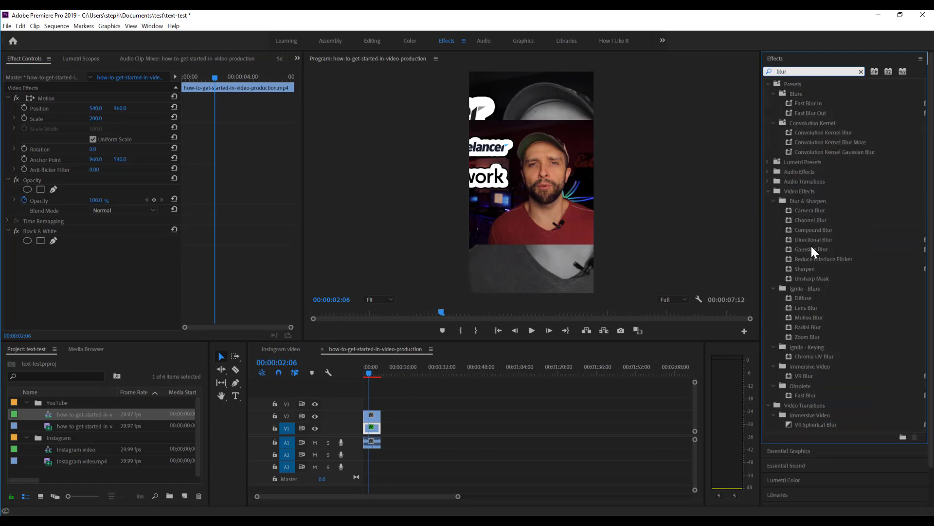
{"action": "left_click_drag", "start_coordinate": [811, 249], "coordinate": [372, 427]}
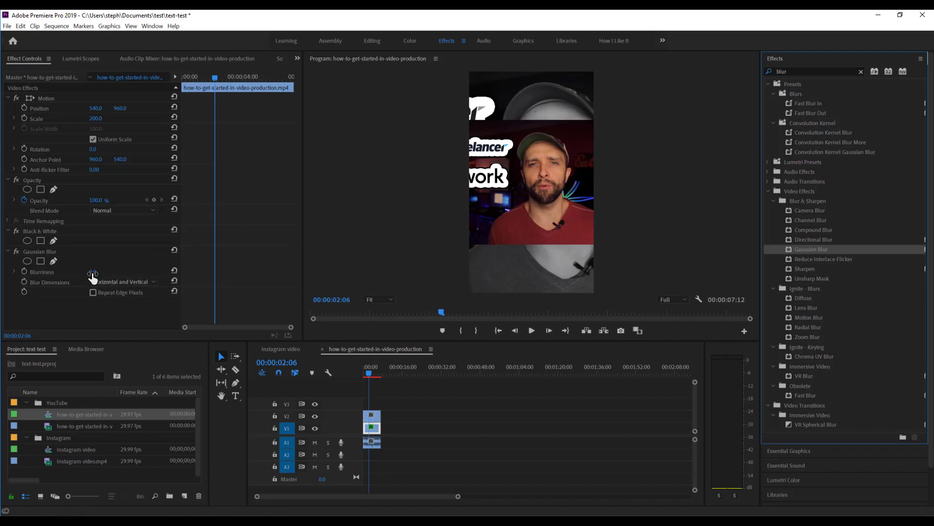
{"action": "left_click", "coordinate": [93, 272]}
{"action": "type", "text": "10"}
{"action": "key", "text": "Return"}
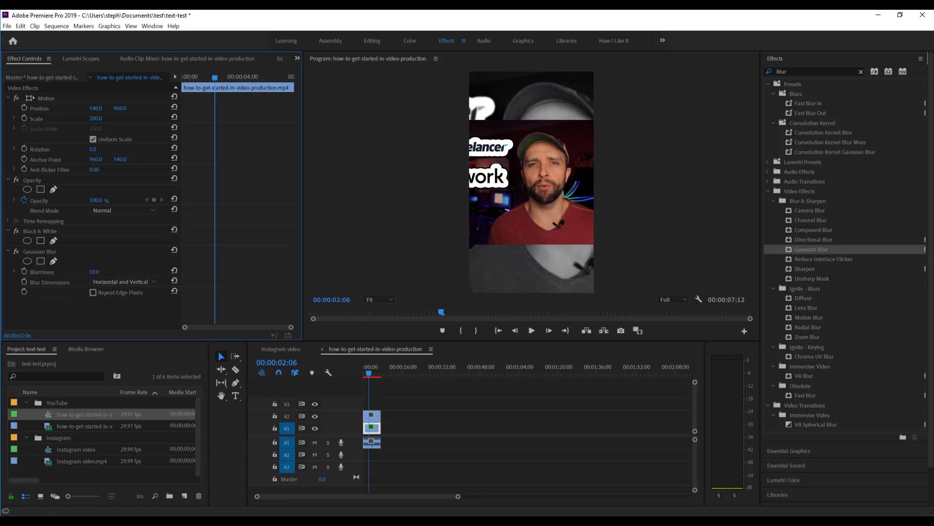
{"action": "left_click", "coordinate": [96, 271]}
{"action": "type", "text": "25"}
{"action": "key", "text": "Return"}
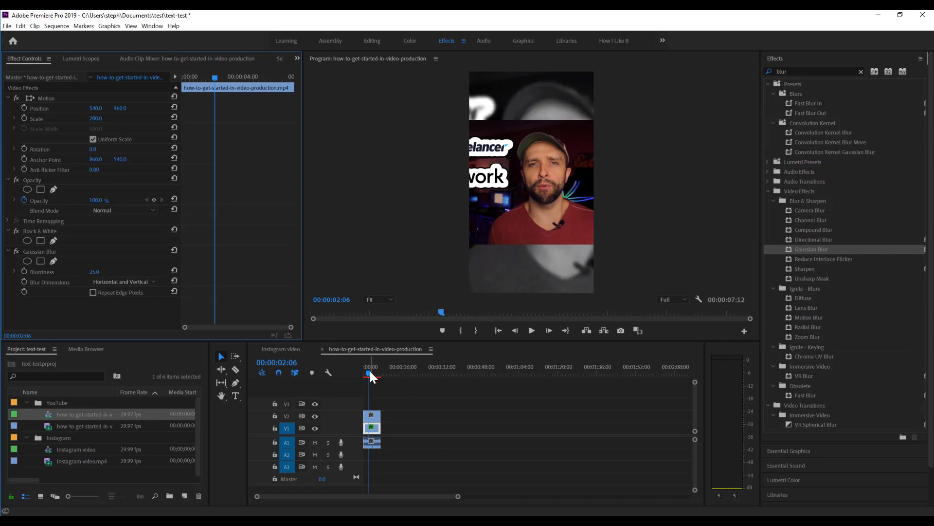
Step: Select the full-colour V2 clip and shrink its Scale to 57
{"action": "left_click", "coordinate": [379, 412]}
{"action": "left_click", "coordinate": [374, 426]}
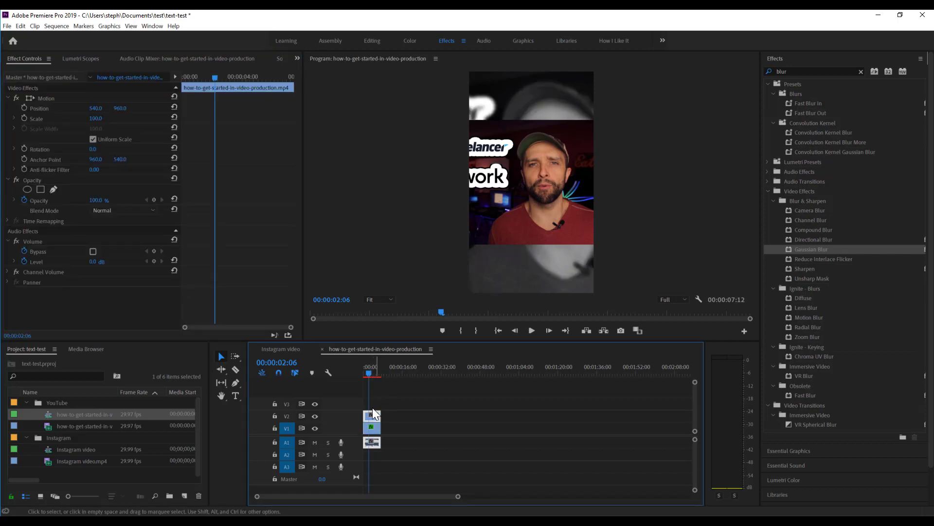
{"action": "left_click", "coordinate": [95, 118]}
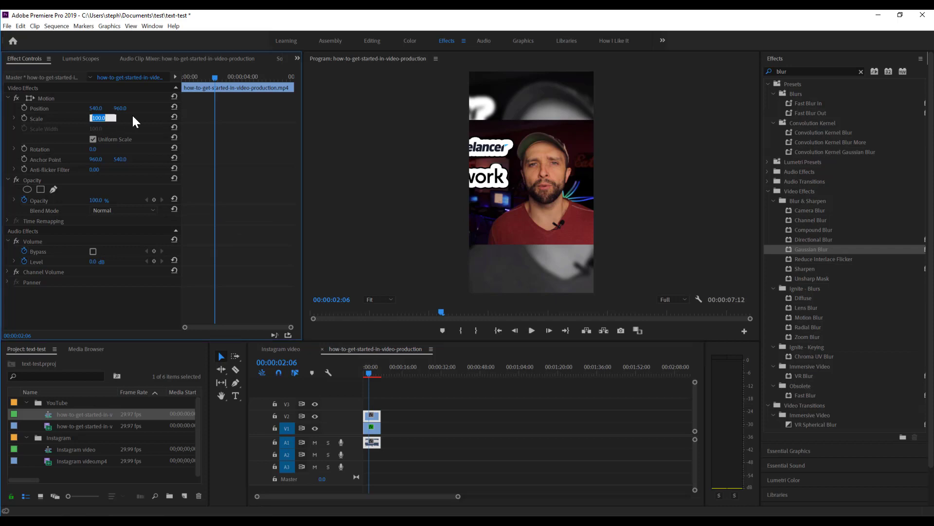
{"action": "type", "text": "55"}
{"action": "key", "text": "Return"}
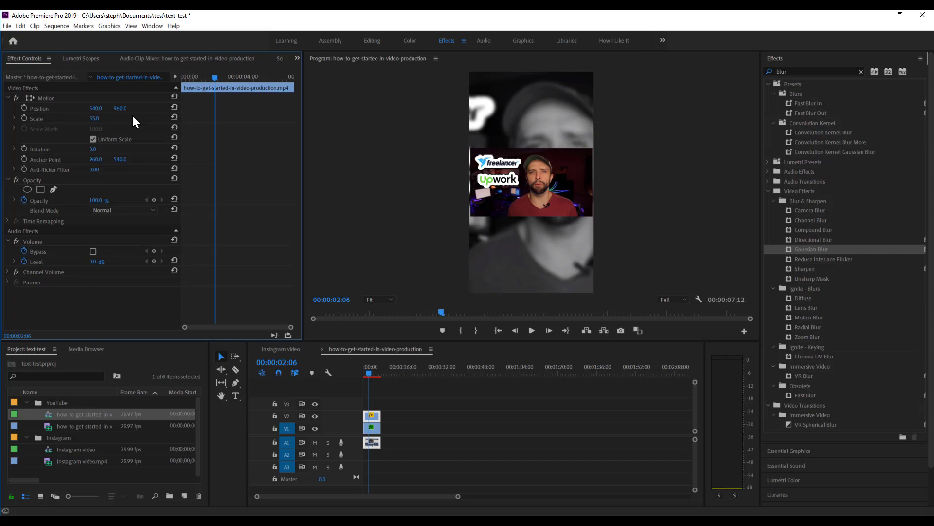
{"action": "left_click", "coordinate": [96, 118]}
{"action": "type", "text": "56"}
{"action": "key", "text": "Return"}
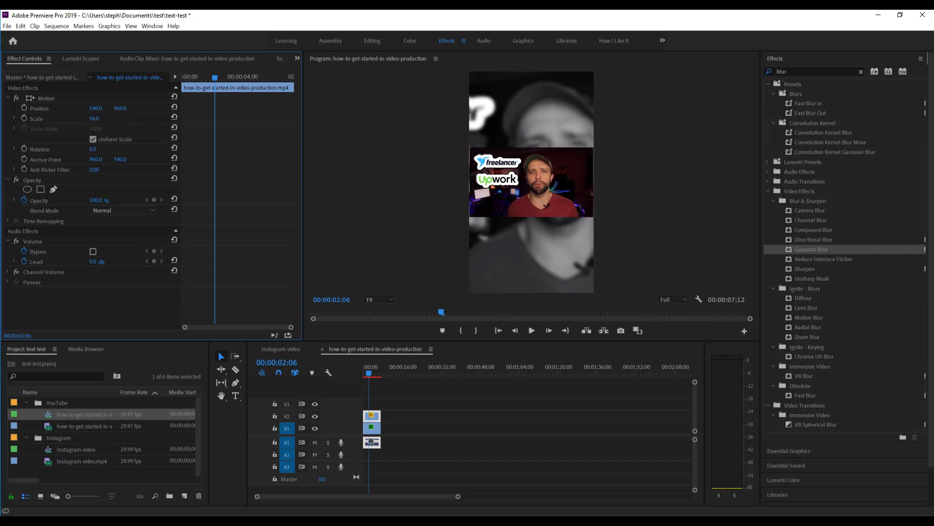
{"action": "left_click", "coordinate": [98, 118]}
{"action": "key", "text": "Return"}
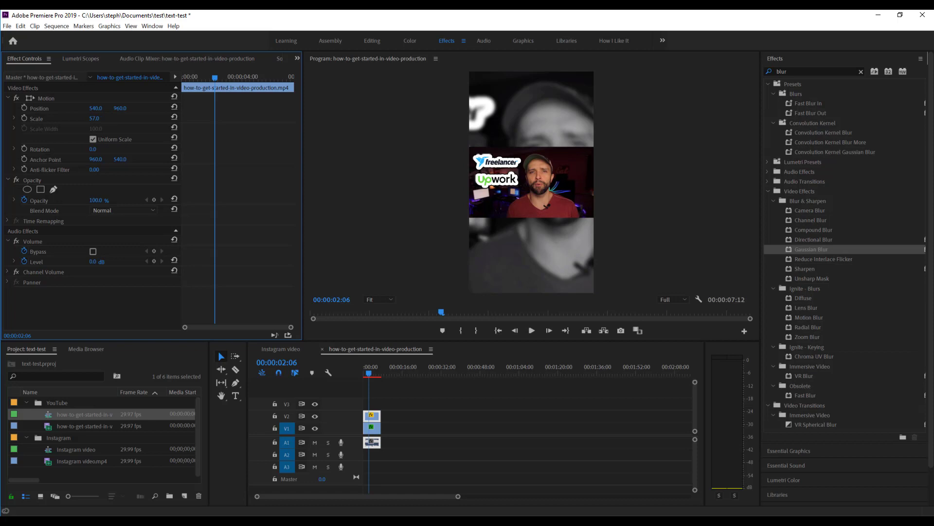
Step: Select the V1 backdrop clip and raise its Gaussian Blurriness to 35
{"action": "left_click", "coordinate": [412, 418]}
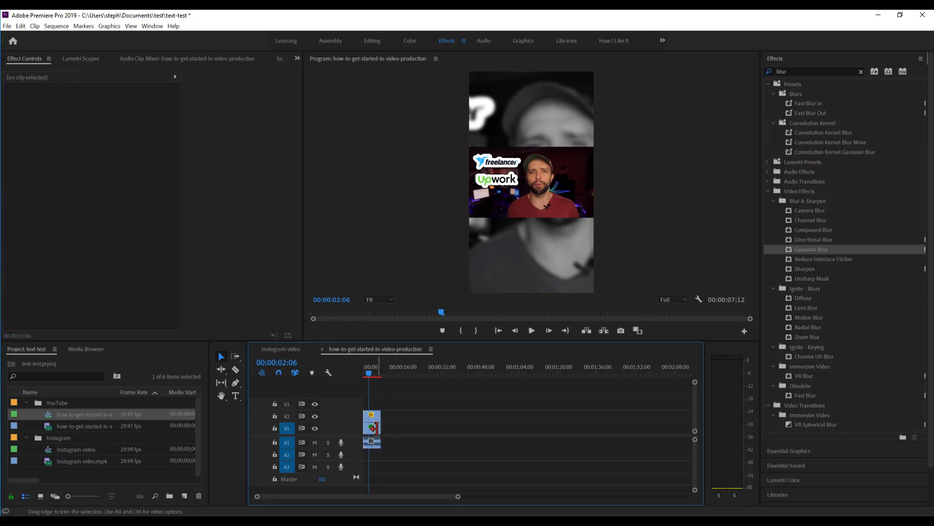
{"action": "left_click", "coordinate": [373, 428]}
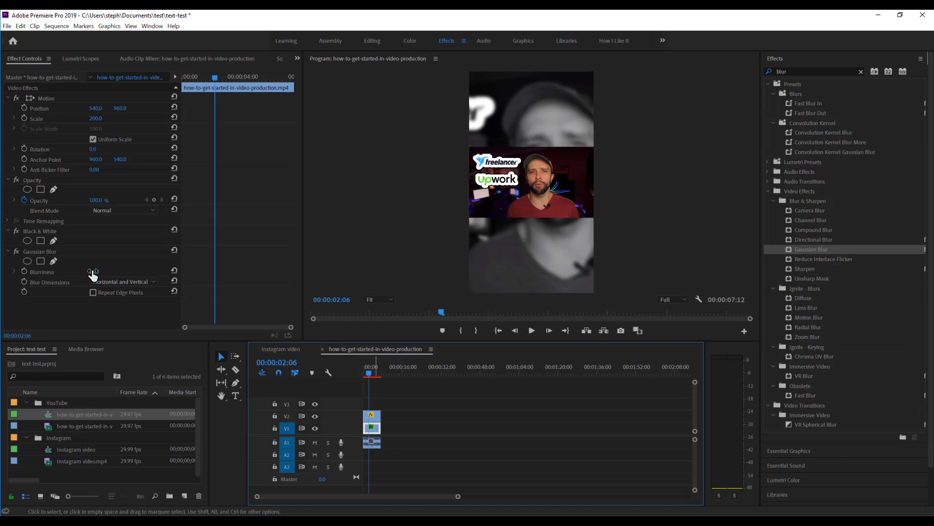
{"action": "left_click", "coordinate": [92, 271]}
{"action": "key", "text": "Return"}
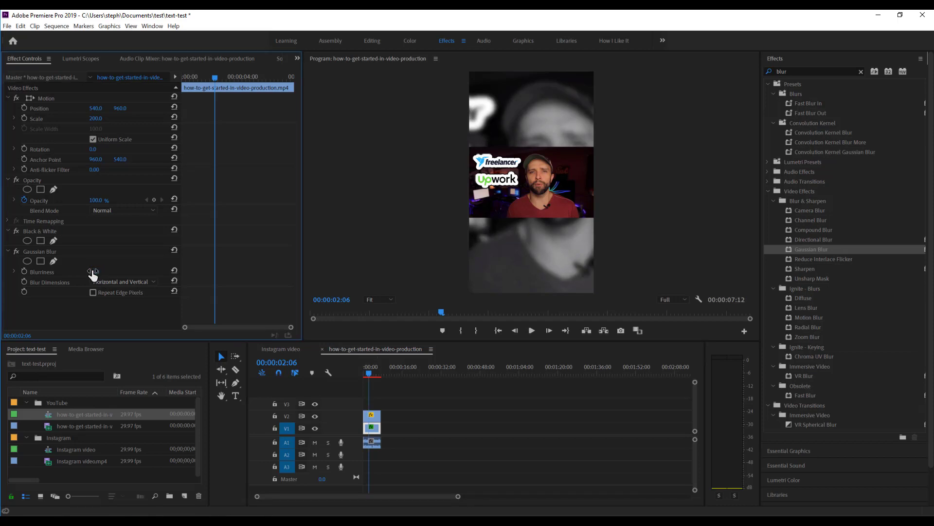
Step: Preview the sequence from the start to check the framed clip over the blurred backdrop
{"action": "left_click", "coordinate": [365, 370]}
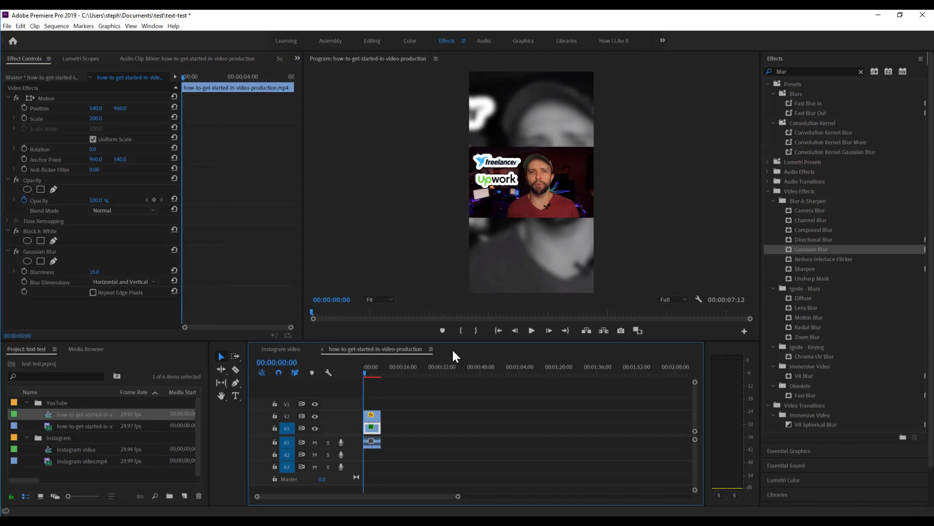
{"action": "left_click", "coordinate": [531, 331]}
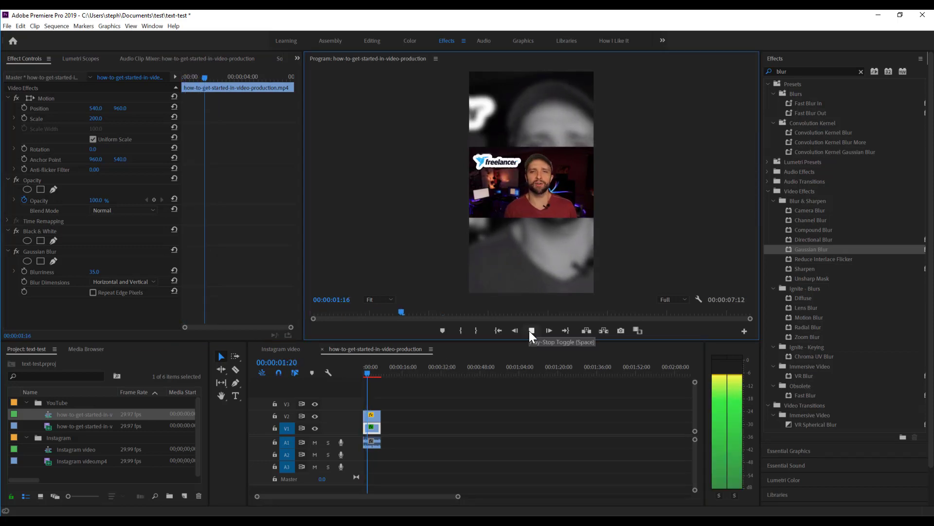
{"action": "left_click", "coordinate": [531, 331]}
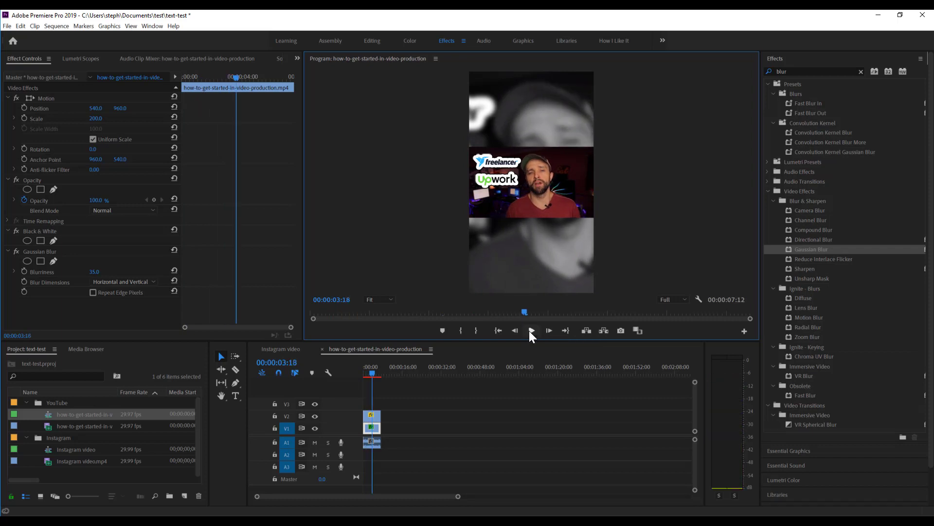
Step: Delete the blurred backdrop clip from V1
{"action": "left_click", "coordinate": [430, 388]}
{"action": "left_click", "coordinate": [376, 428]}
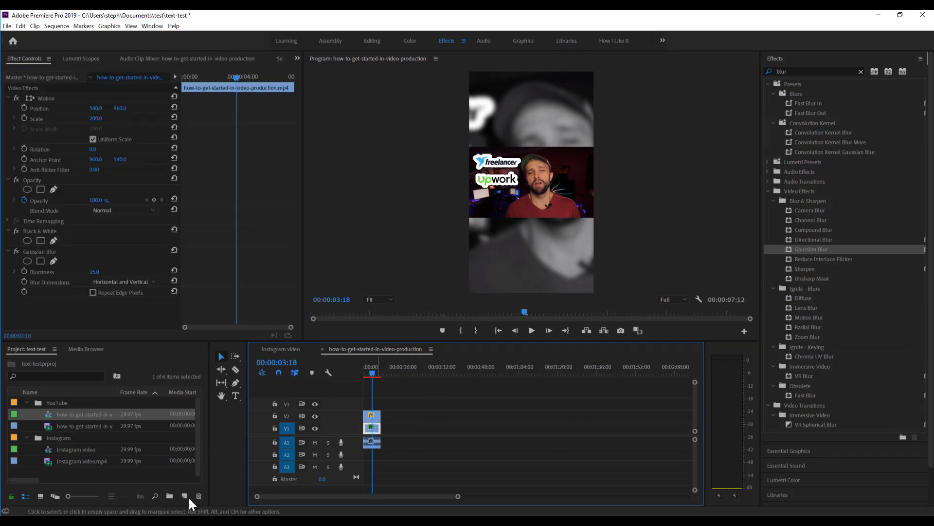
{"action": "key", "text": "Delete"}
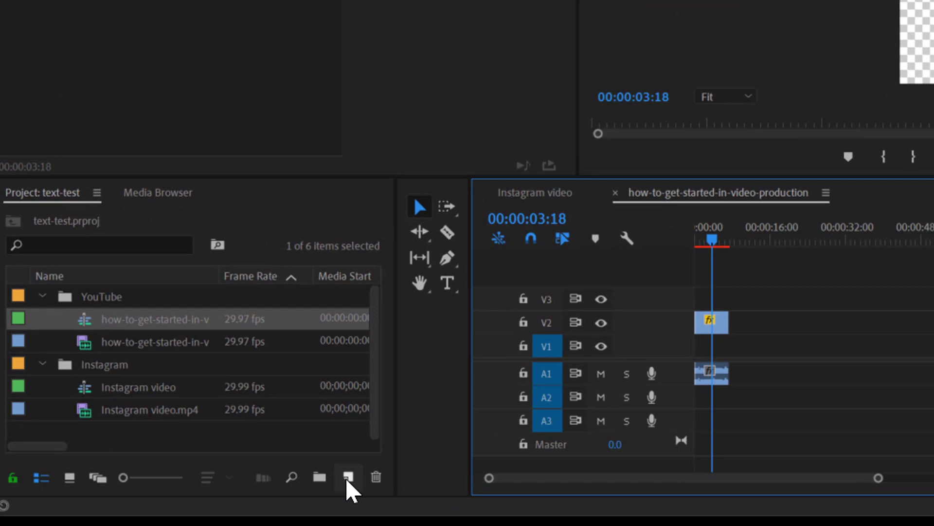
Step: Create a black 1080×1920 Color Matte and place it on V1 behind the video
{"action": "left_click", "coordinate": [355, 482]}
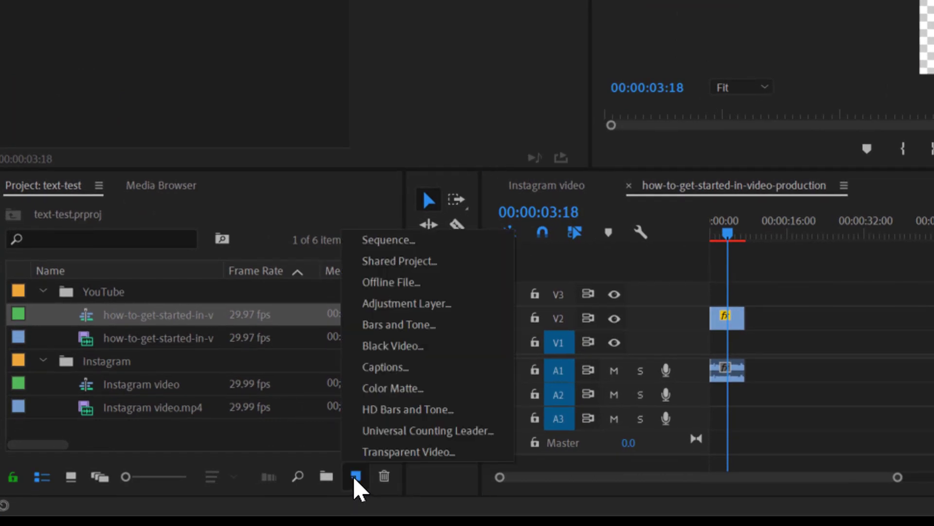
{"action": "left_click", "coordinate": [393, 388]}
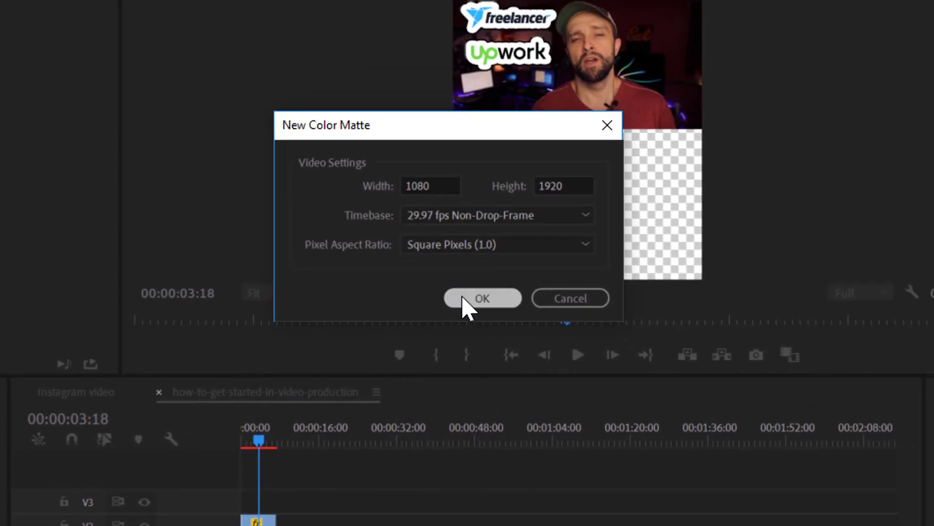
{"action": "left_click", "coordinate": [465, 306]}
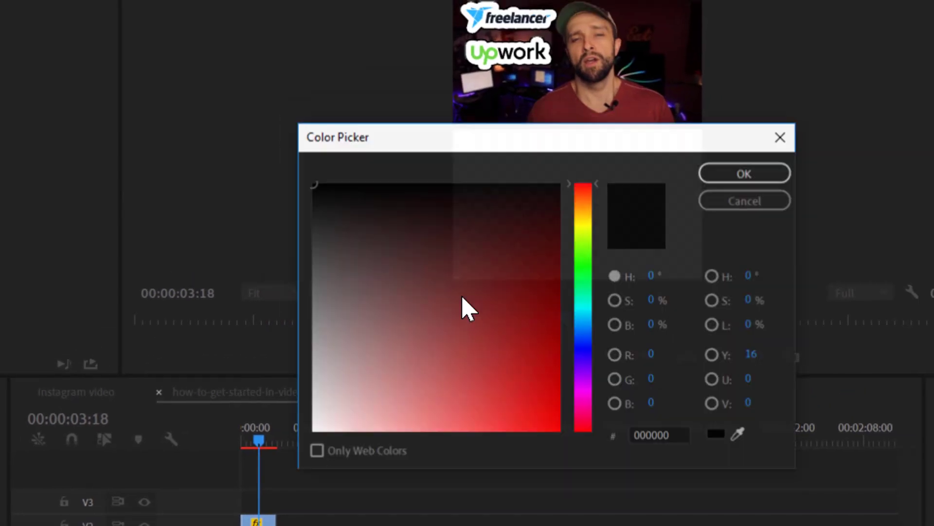
{"action": "left_click", "coordinate": [722, 178]}
{"action": "left_click", "coordinate": [420, 260]}
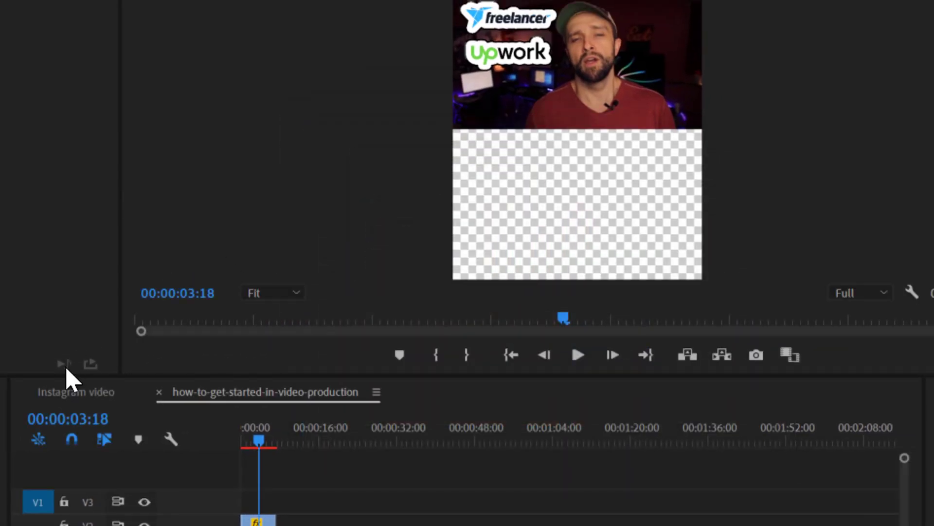
{"action": "left_click_drag", "start_coordinate": [77, 413], "coordinate": [381, 428]}
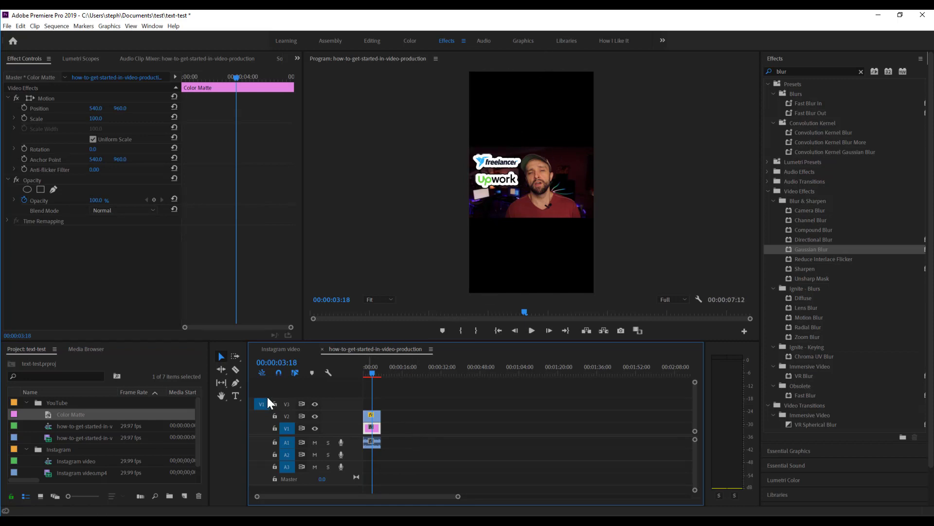
Step: Add the title 'FULL VIDEO LINK BIO' above the video and nudge it slightly lower
{"action": "left_click", "coordinate": [235, 396]}
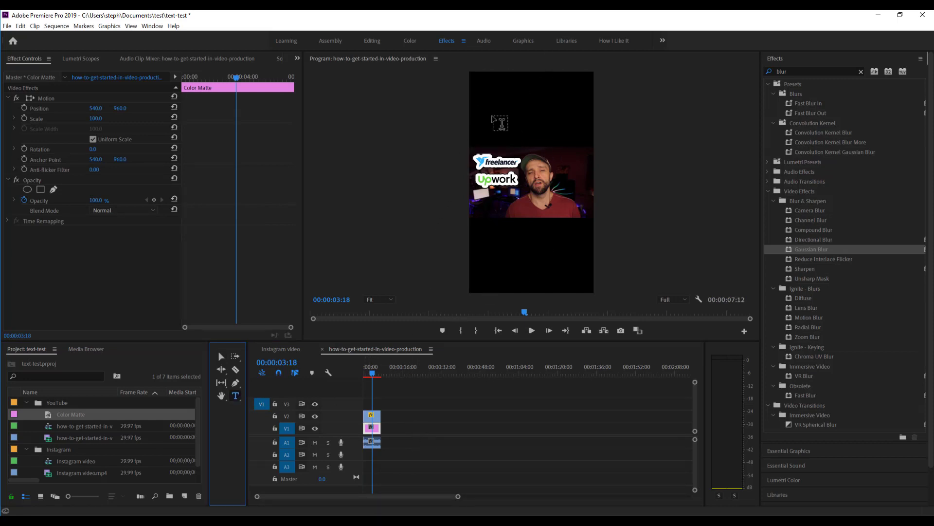
{"action": "left_click", "coordinate": [497, 110]}
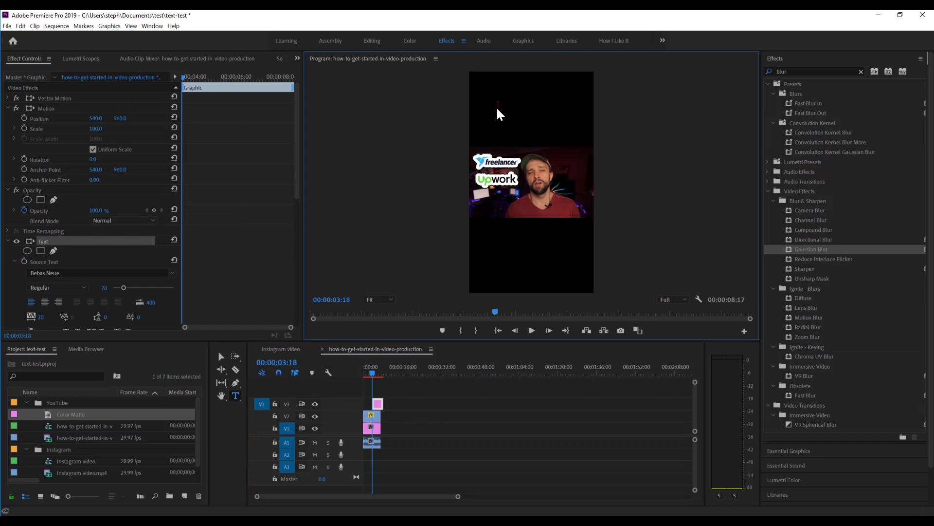
{"action": "type", "text": "FULL VIDEO LINK"}
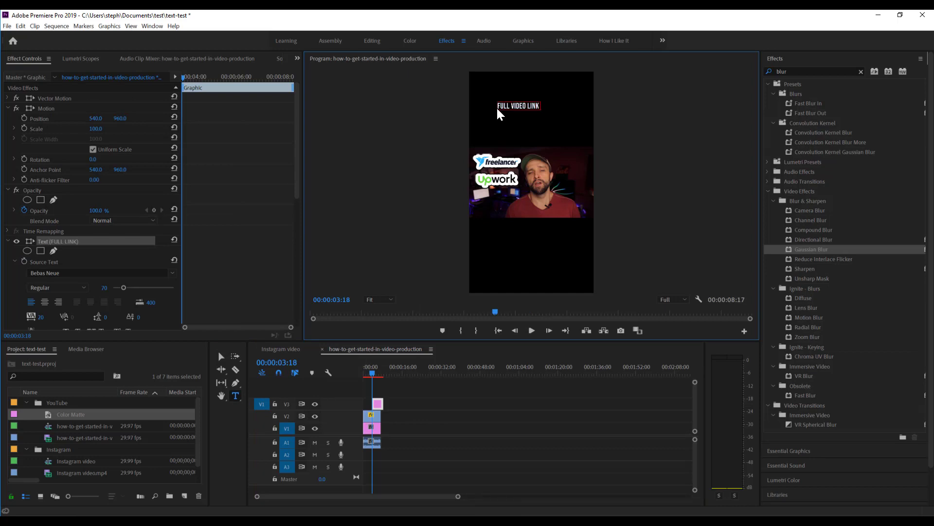
{"action": "type", "text": " BIO"}
{"action": "left_click", "coordinate": [220, 356]}
{"action": "left_click_drag", "start_coordinate": [507, 104], "coordinate": [515, 121]}
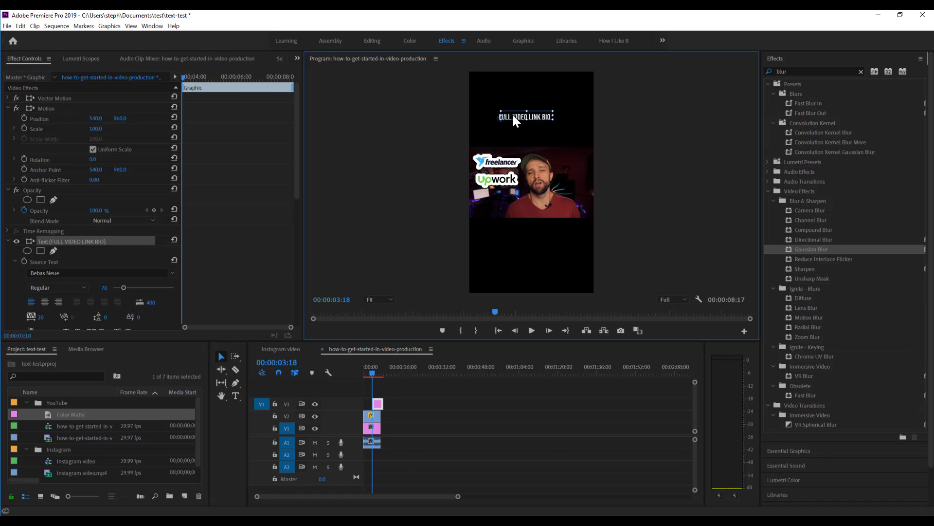
{"action": "left_click", "coordinate": [651, 81]}
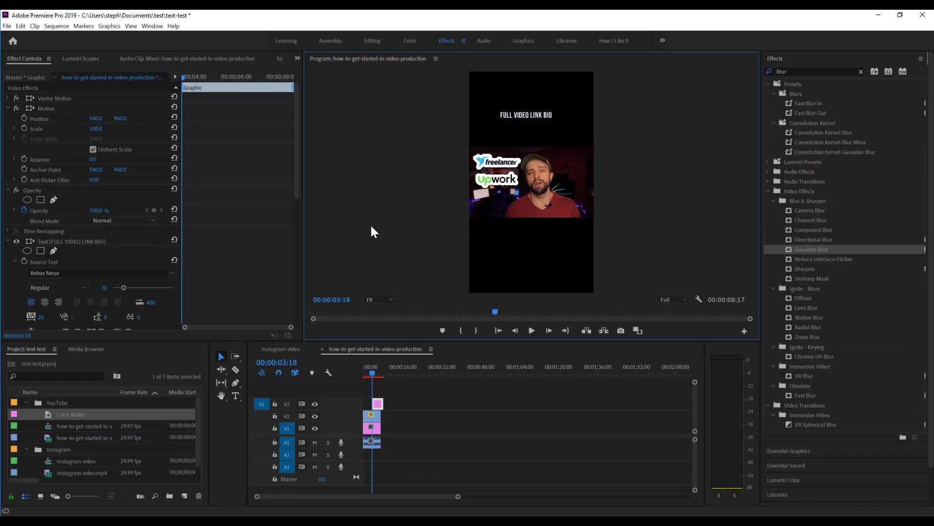
Step: Open Export Media settings, keep H.264, and enable Render at Maximum Depth
{"action": "left_click", "coordinate": [12, 29]}
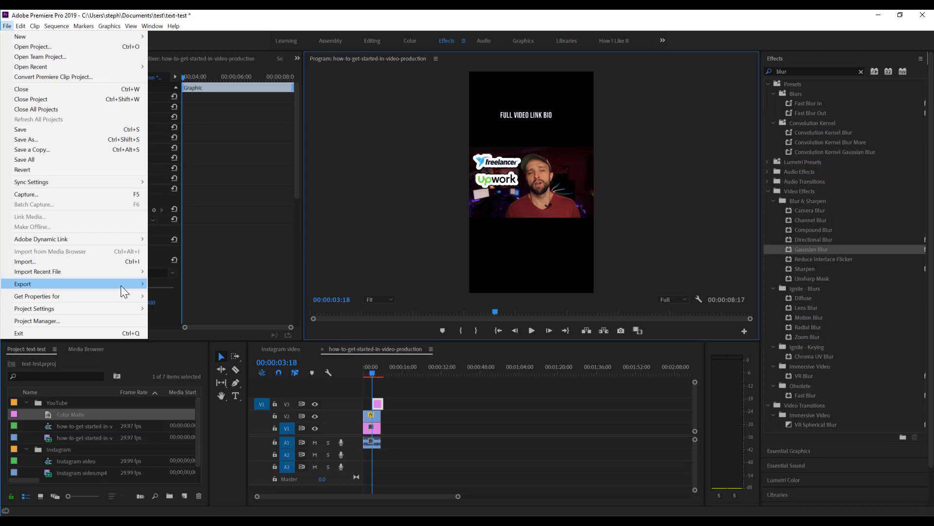
{"action": "mouse_move", "coordinate": [122, 285]}
{"action": "left_click", "coordinate": [165, 283]}
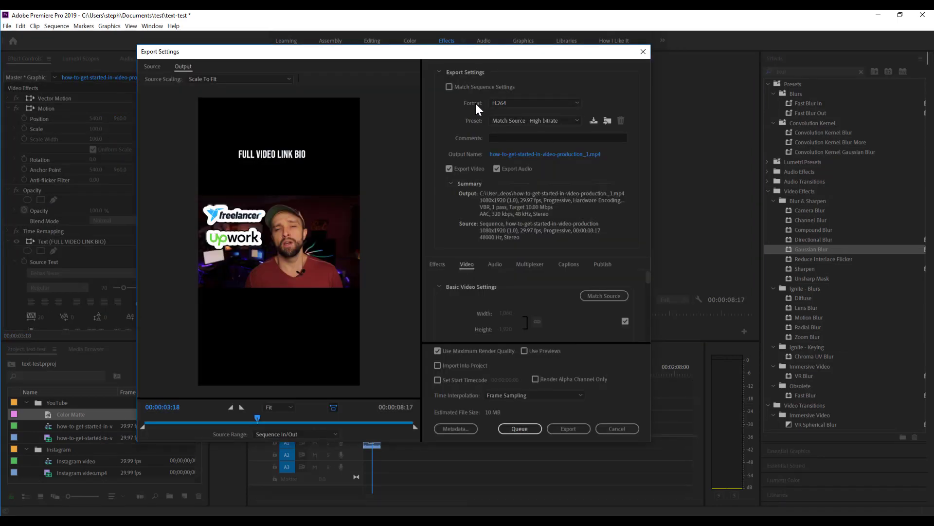
{"action": "left_click", "coordinate": [495, 122]}
{"action": "left_click", "coordinate": [507, 124]}
{"action": "scroll", "coordinate": [551, 282], "scroll_direction": "down", "scroll_amount": 3}
{"action": "left_click", "coordinate": [460, 297]}
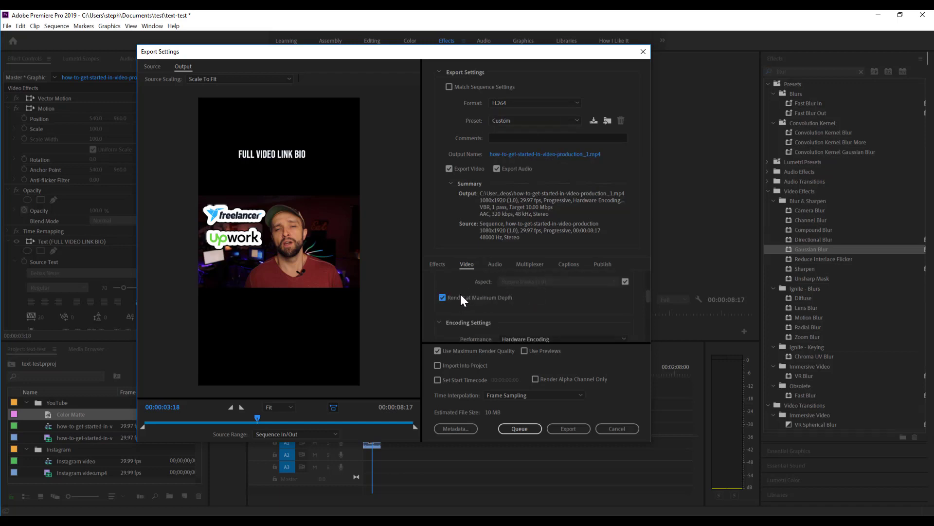